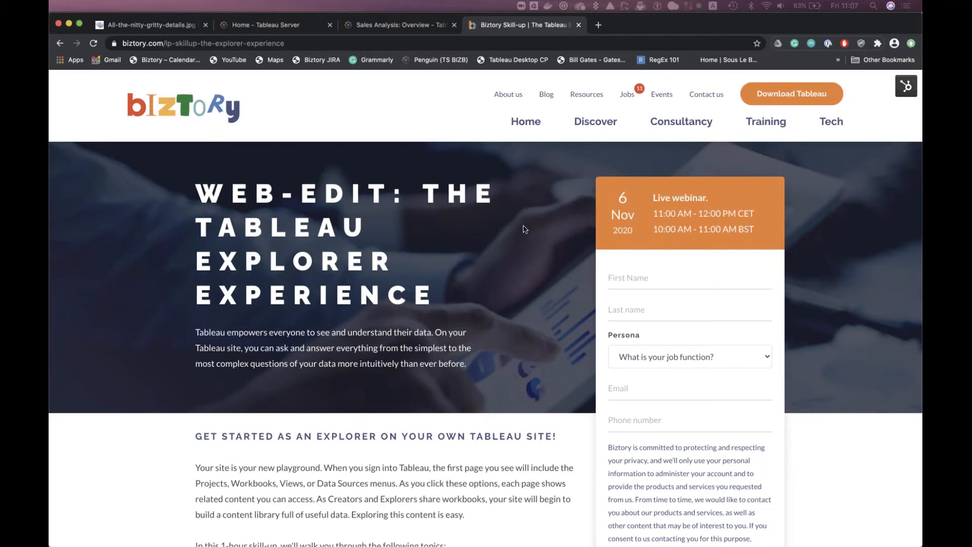
Open the licence comparison image and examine which capabilities the Creator, Explorer and Viewer roles have
scroll(524, 228, down, 5)
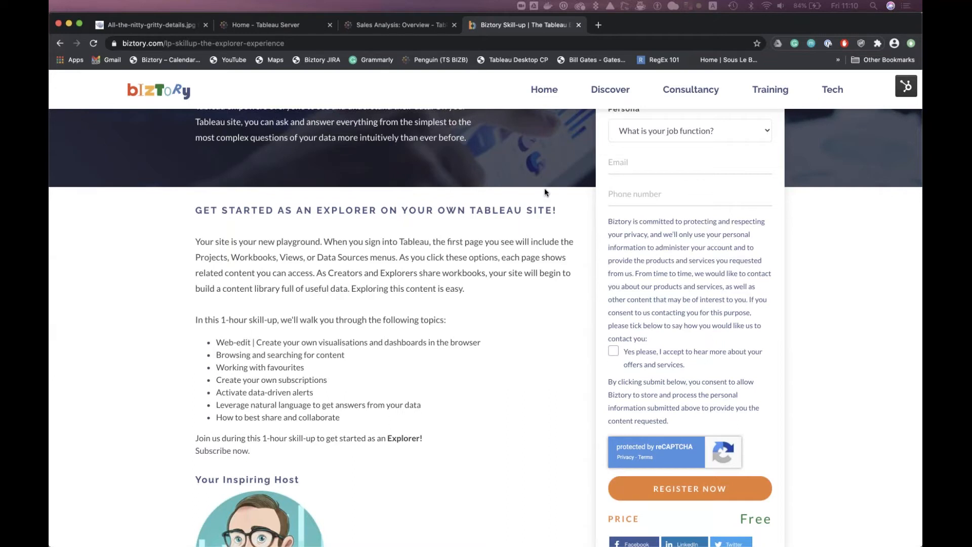
click(180, 27)
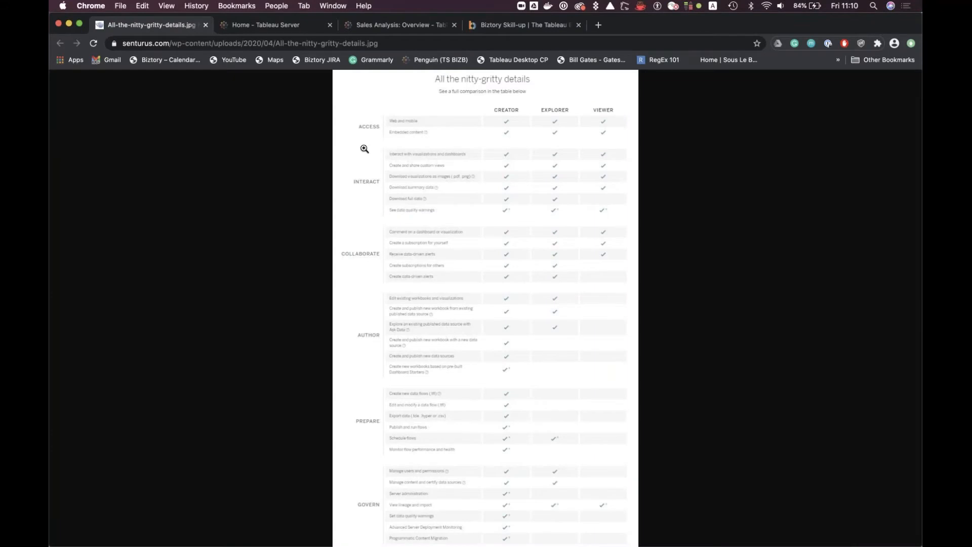
click(477, 158)
click(477, 158)
click(477, 158)
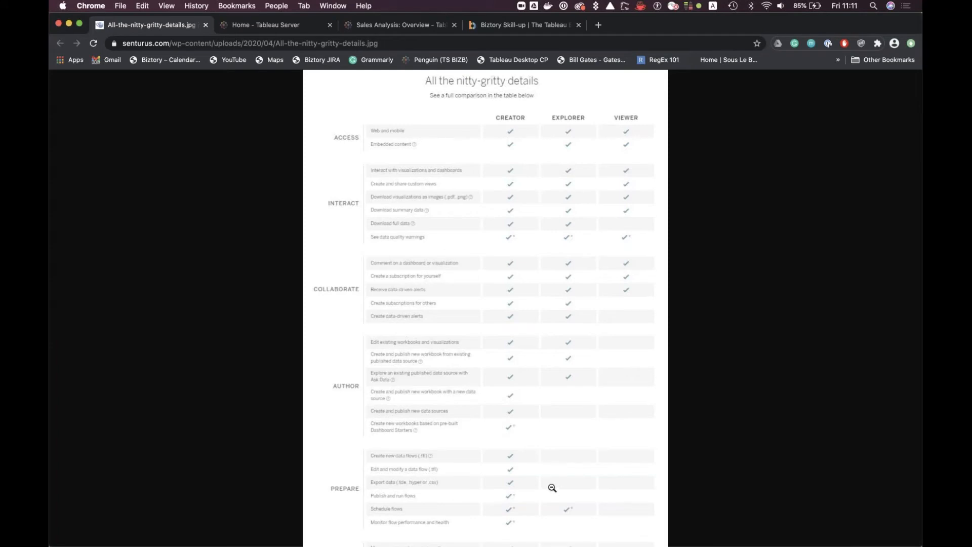
scroll(552, 487, down, 1)
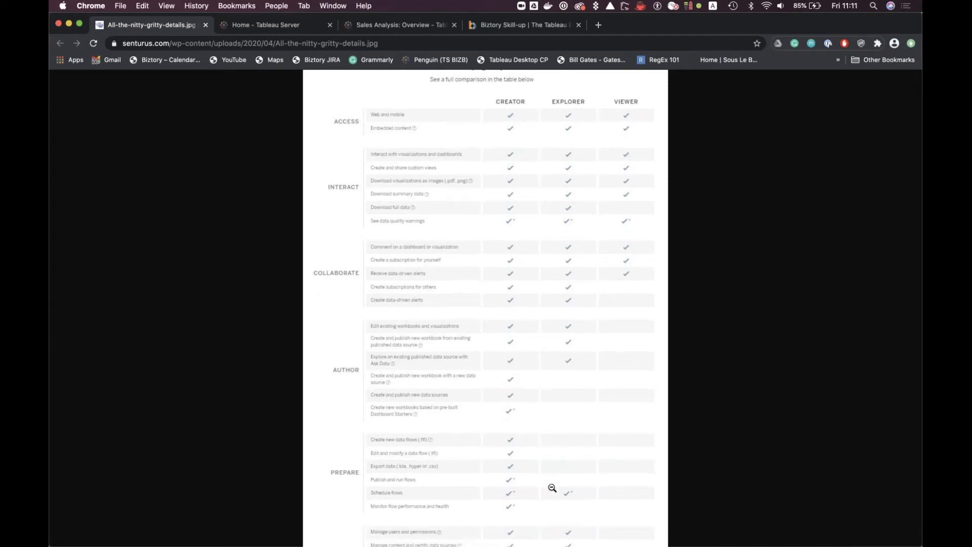
scroll(551, 487, down, 5)
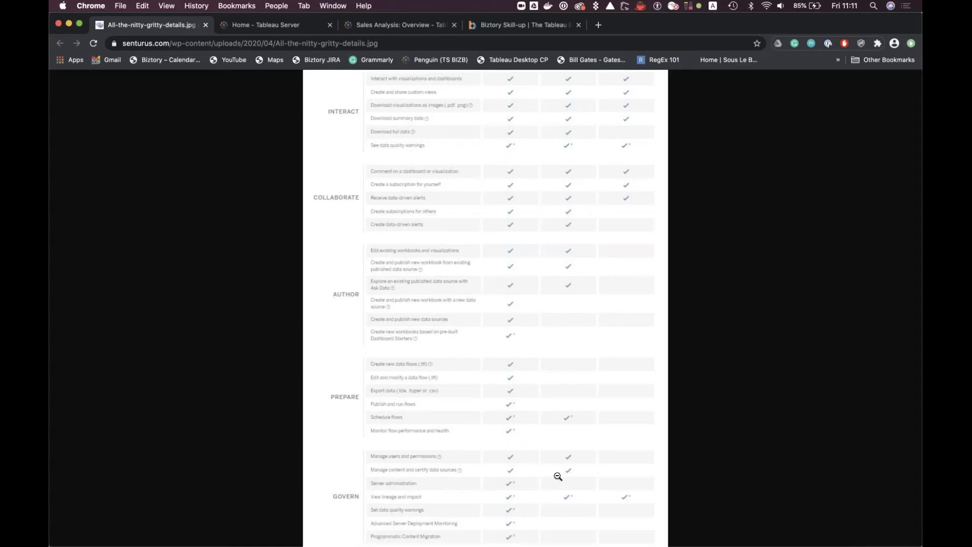
scroll(520, 350, up, 2)
scroll(521, 350, up, 1)
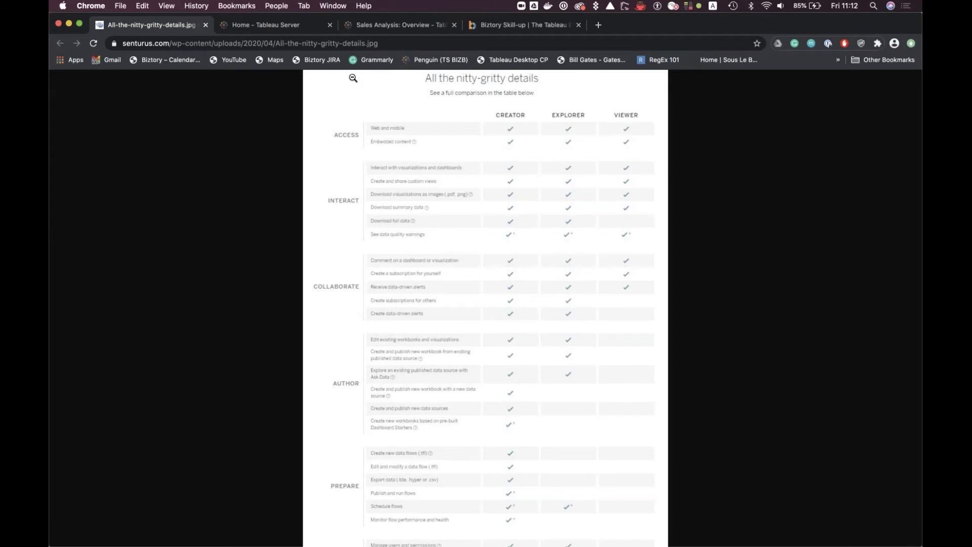
Open the Overview view of the Sales Analysis workbook in Tableau Server's Sales Department project and select Nebraska on the map
click(301, 26)
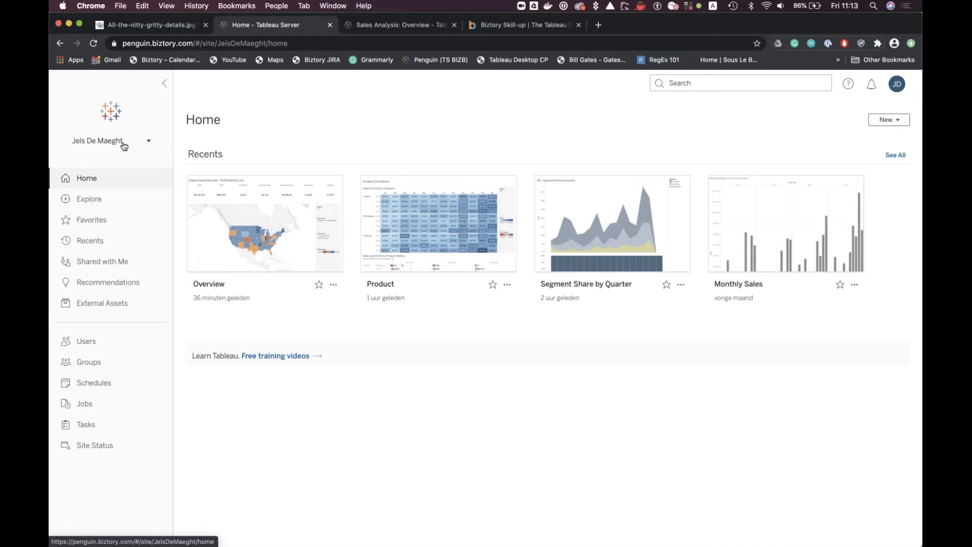
mouse_move(300, 212)
mouse_move(269, 215)
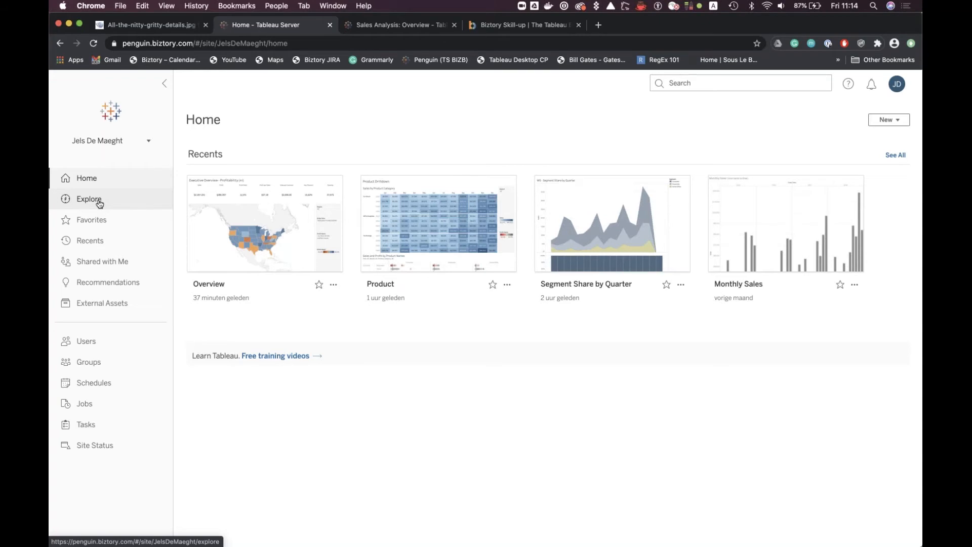
click(89, 199)
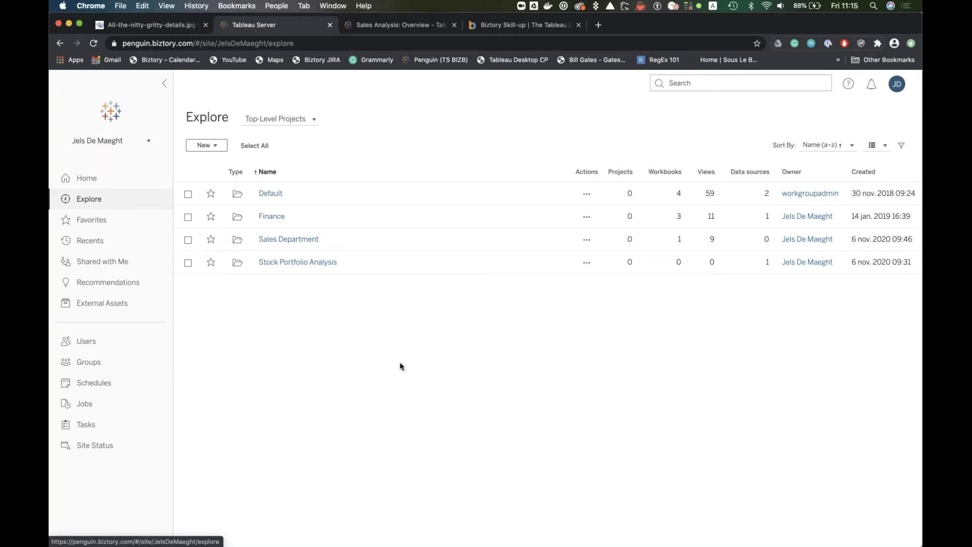
click(296, 240)
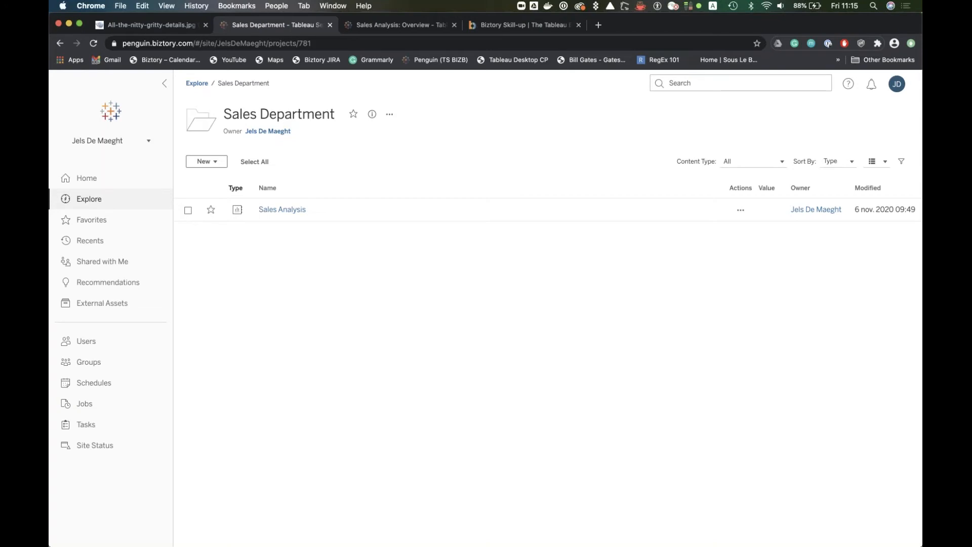
click(284, 215)
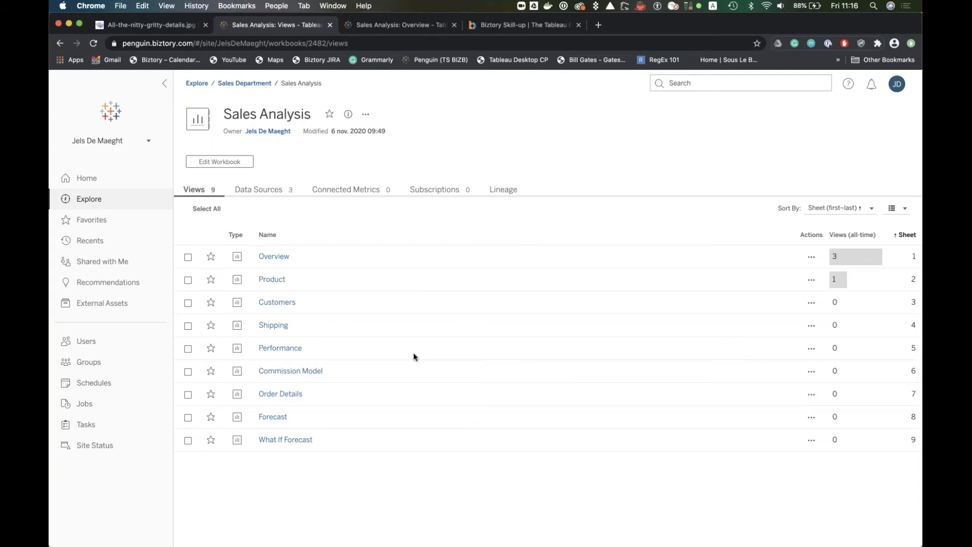
click(281, 260)
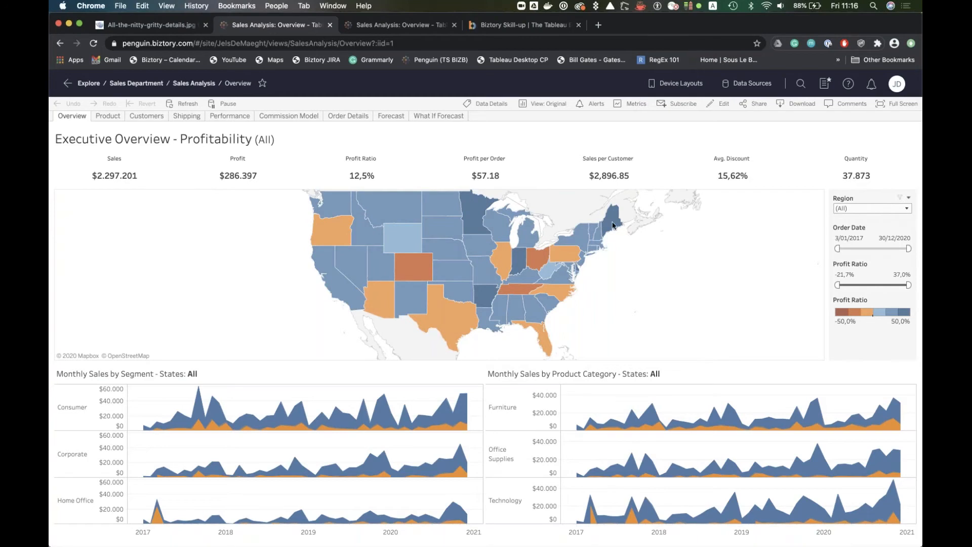
click(446, 251)
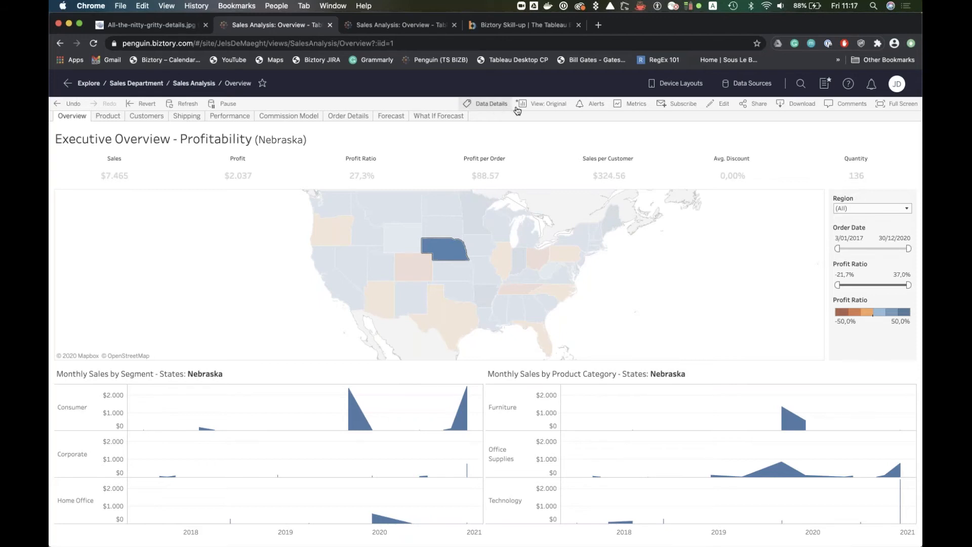
click(545, 110)
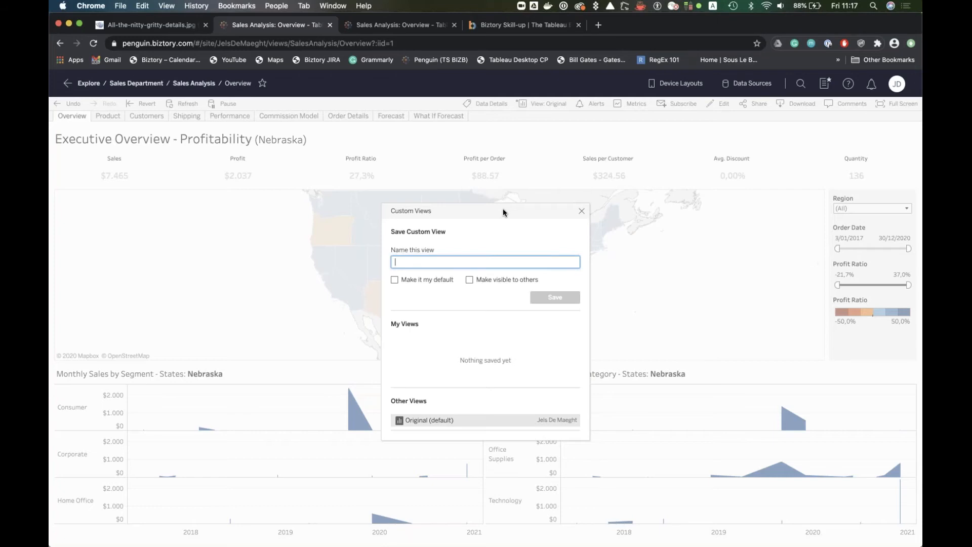
text(Filkt)
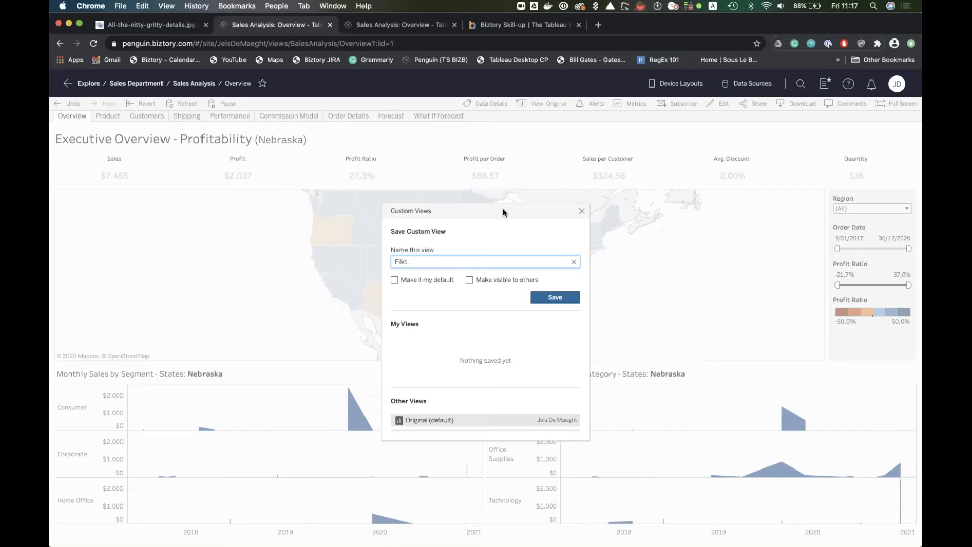
text(ertered by map)
click(582, 211)
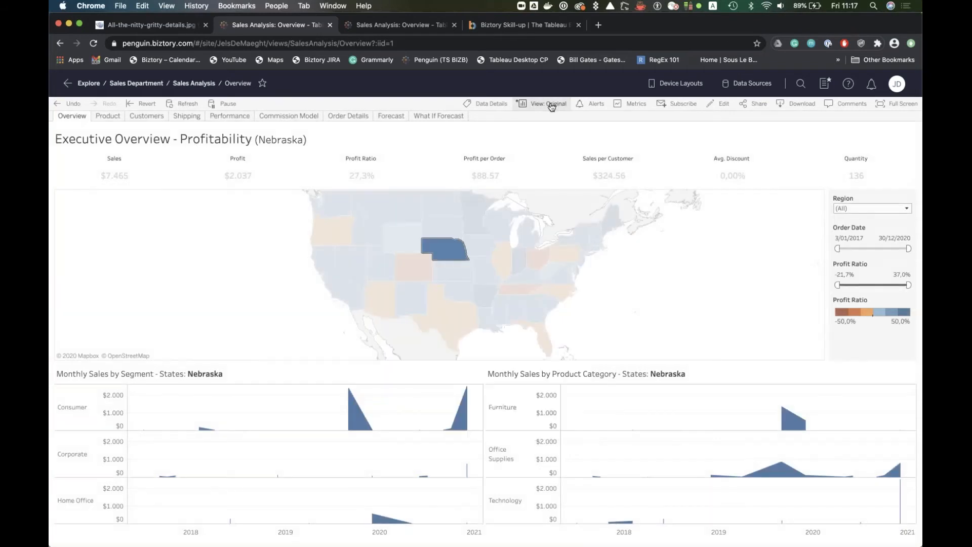
Save the Nebraska selection as a custom view named "filtered by map" and switch back to the Original view
click(551, 105)
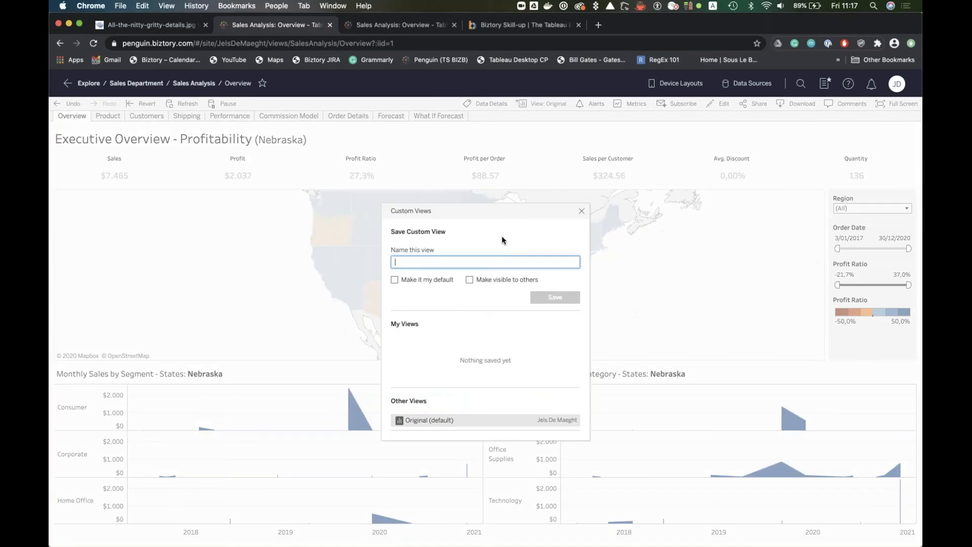
text(filter)
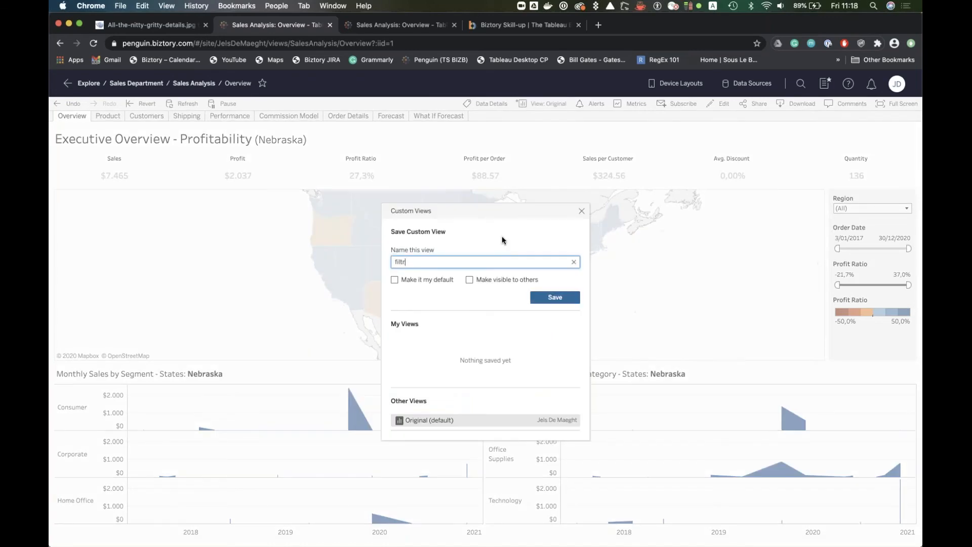
text(ed)
text(by map)
click(557, 298)
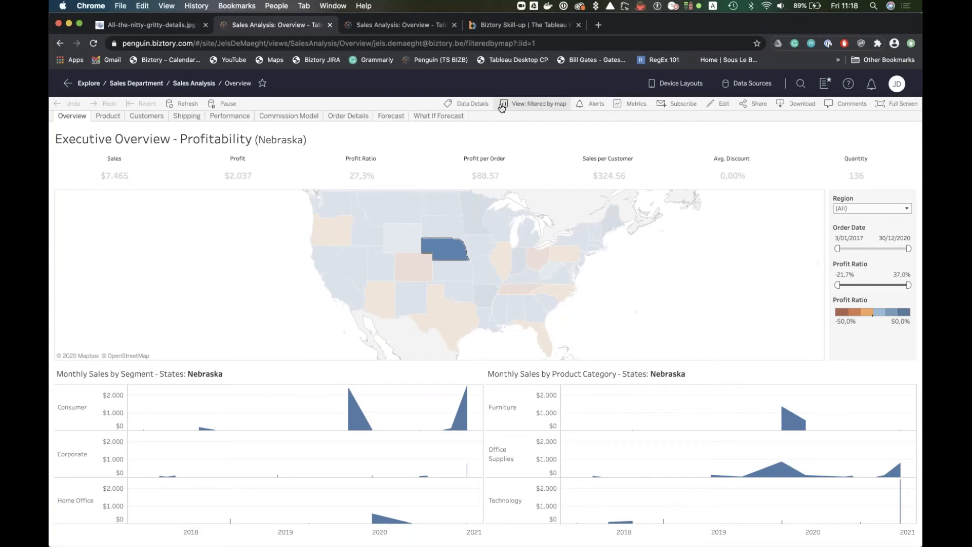
click(543, 109)
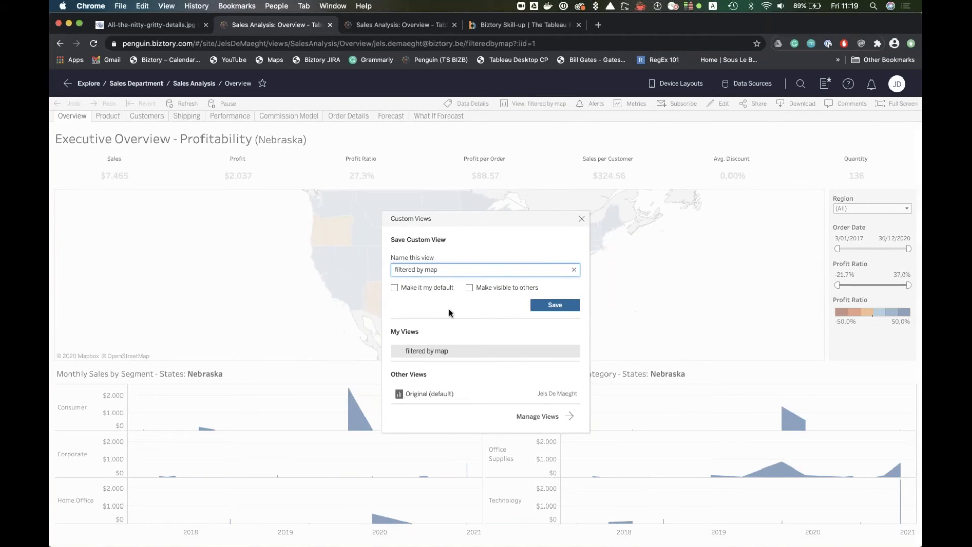
click(444, 397)
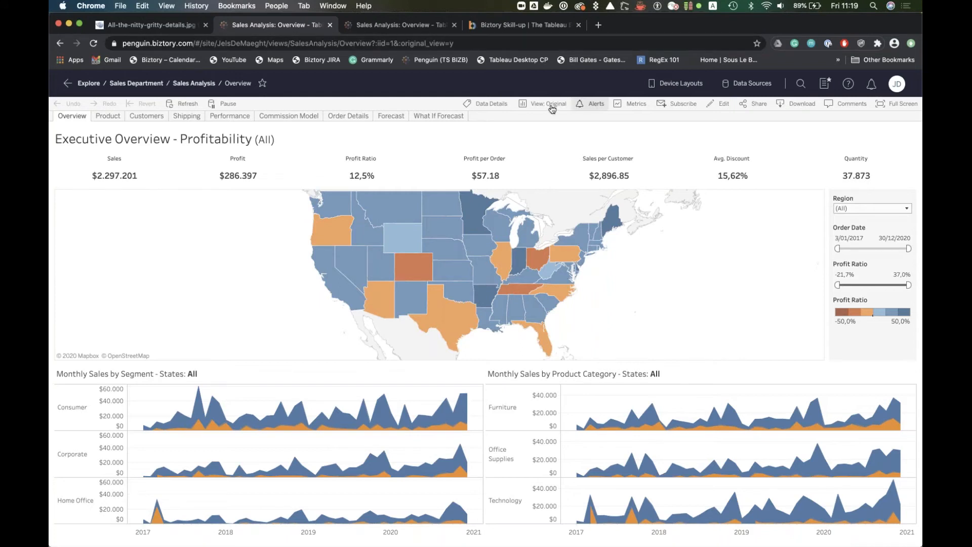
Try to create a data-driven alert on the Quantity total and on the June 2019 Furniture sales point
click(596, 104)
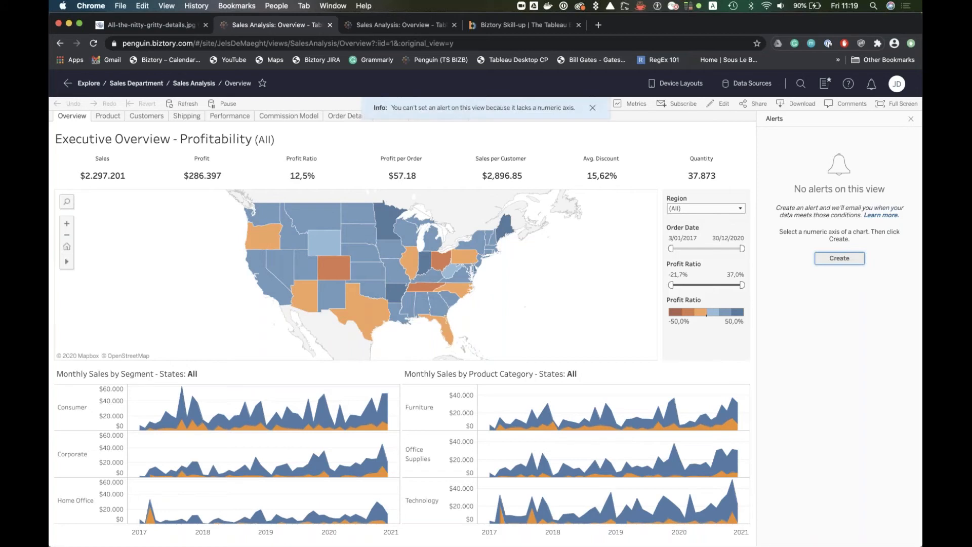
click(699, 174)
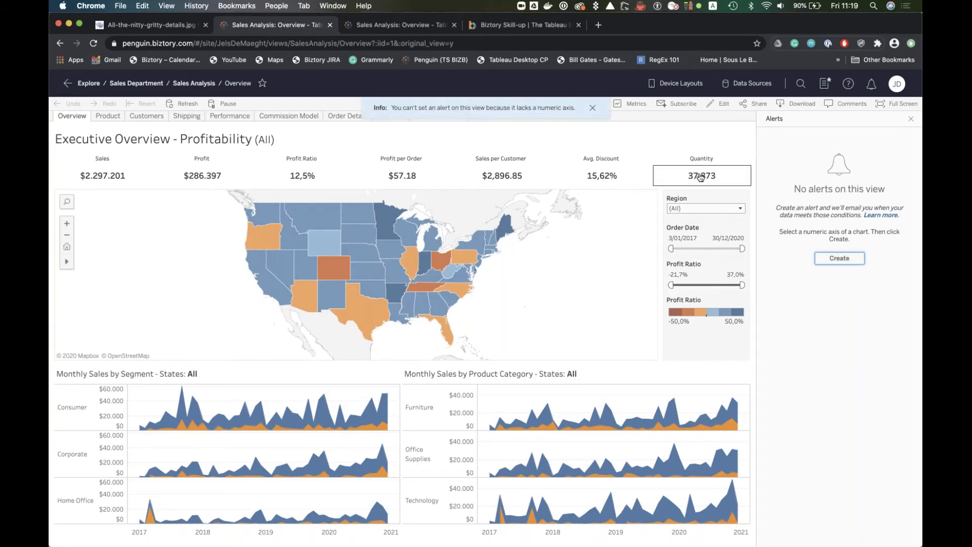
click(840, 259)
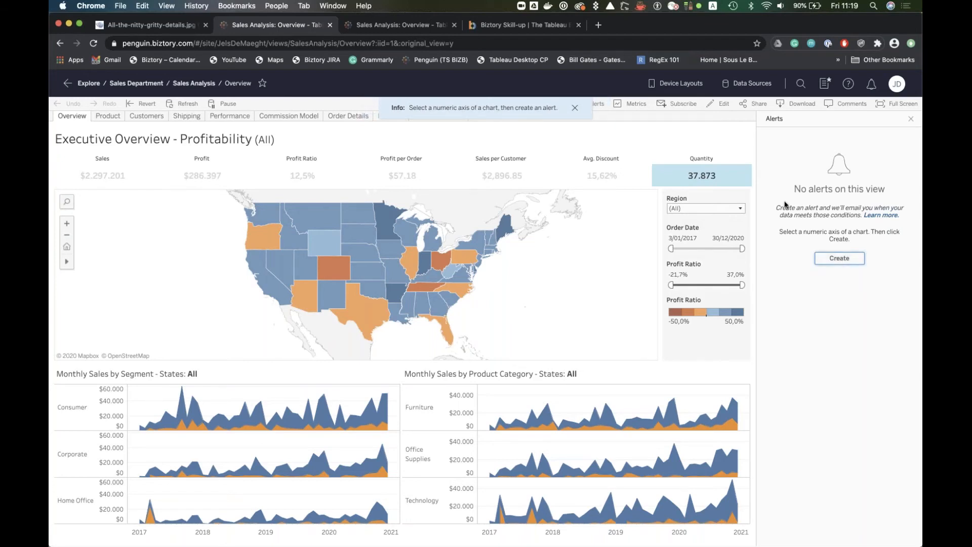
click(647, 419)
click(840, 258)
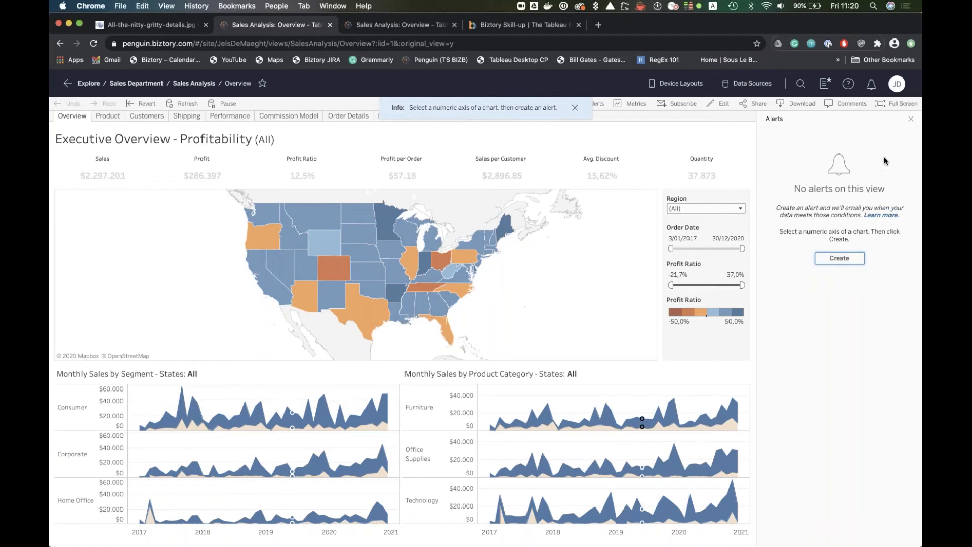
click(910, 119)
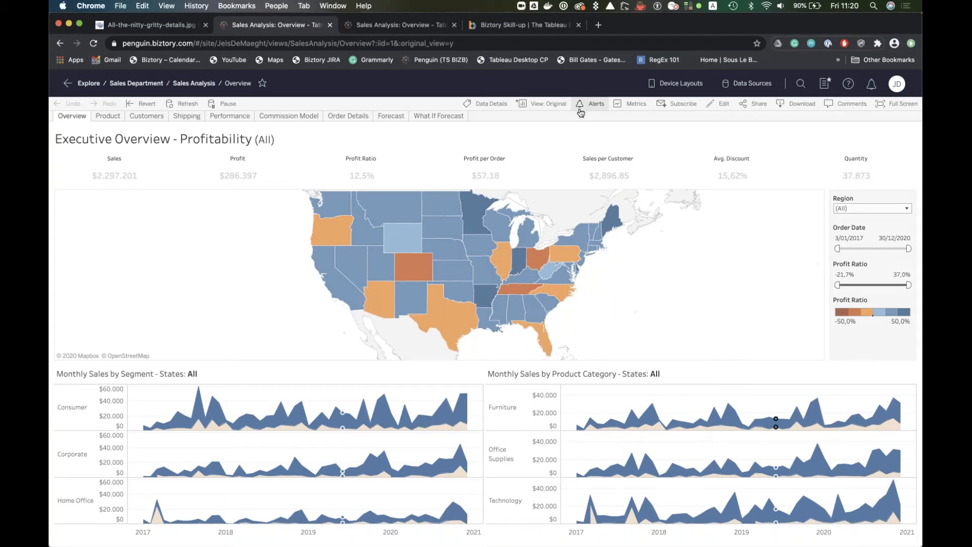
Try to create an alert from the May 2019 Furniture point and the May 2019 unprofitable Office Supplies point
mouse_move(776, 423)
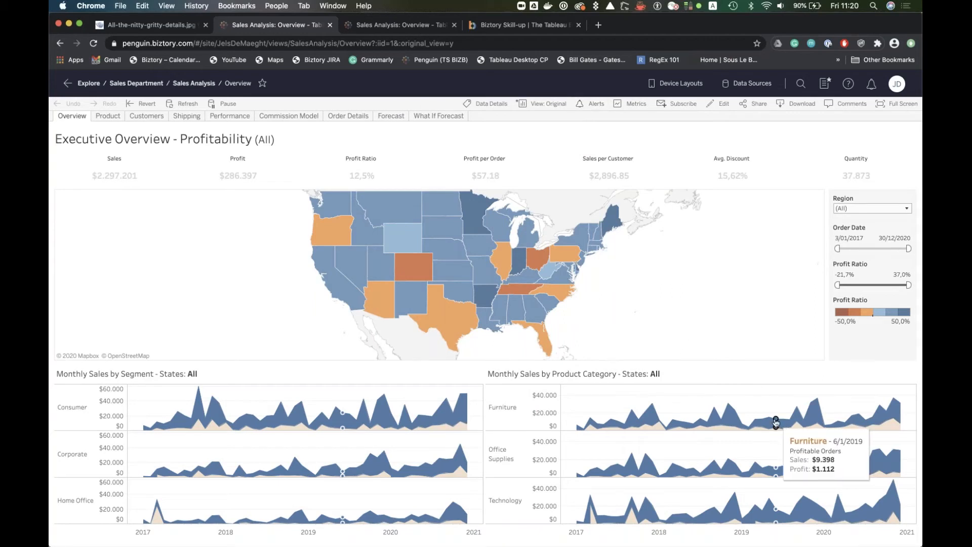
click(768, 422)
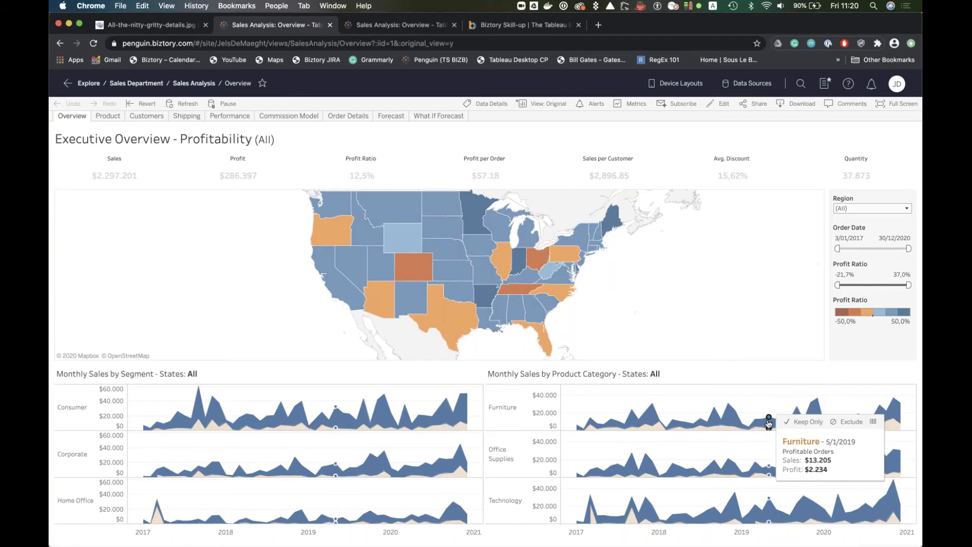
click(594, 105)
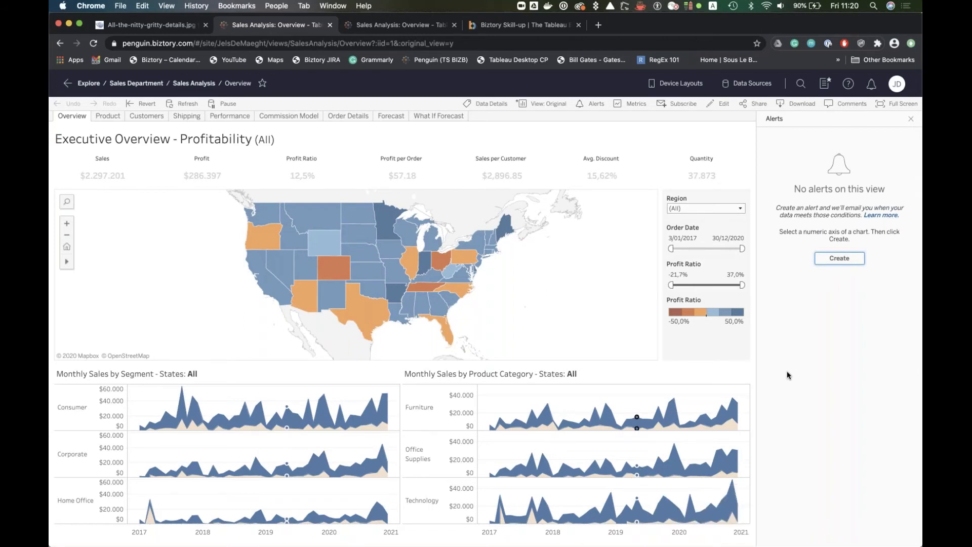
click(838, 260)
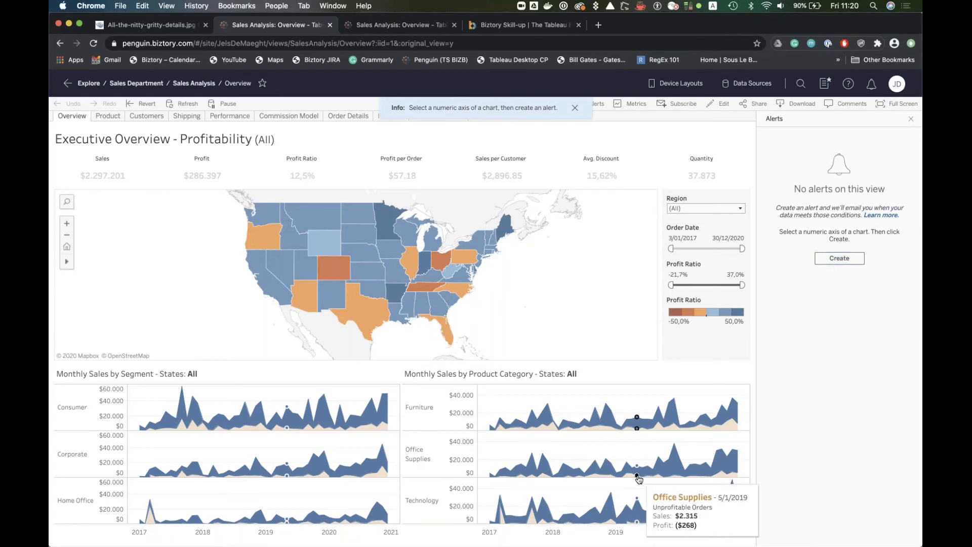
click(636, 478)
click(838, 258)
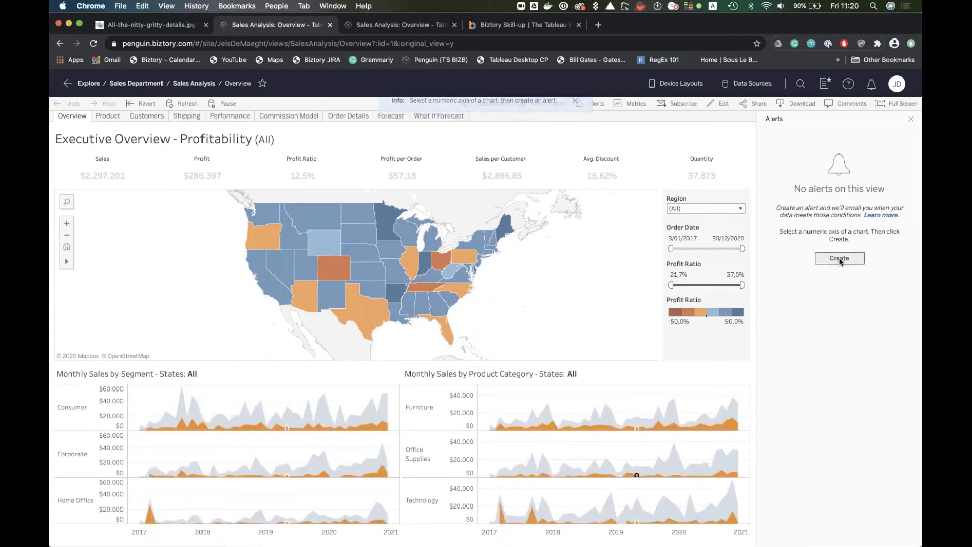
click(574, 107)
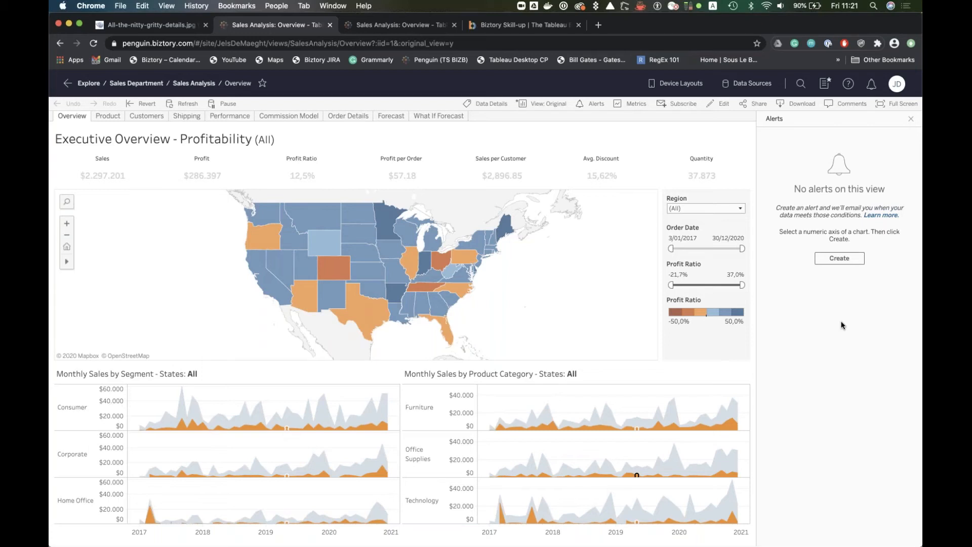
Review the metric settings for unprofitable Office Supplies sales and the format choices for a view subscription, then close both without creating anything
click(636, 104)
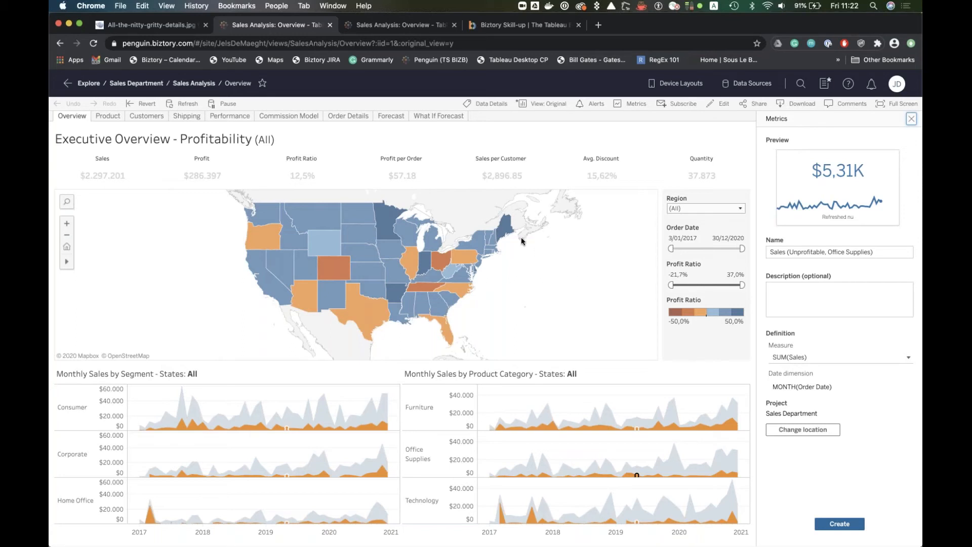
click(681, 107)
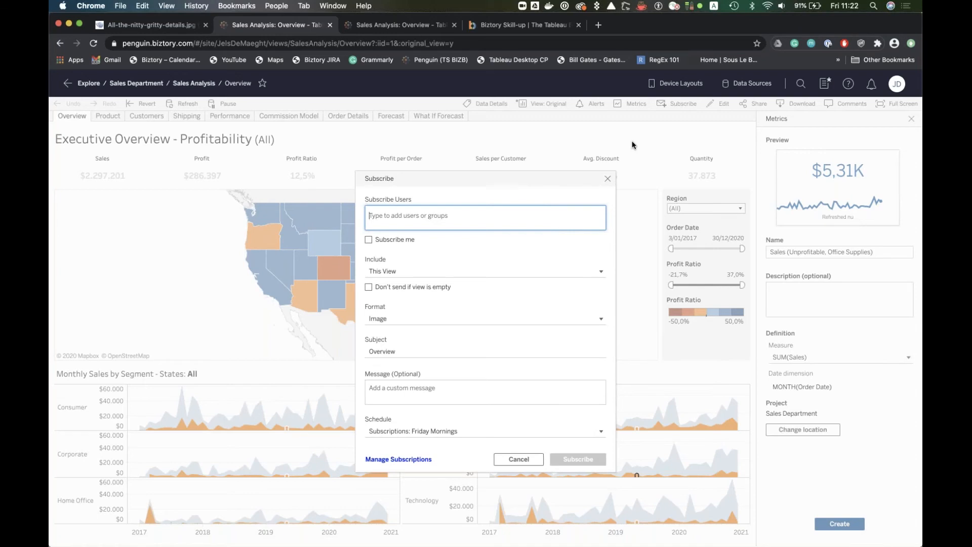
click(401, 320)
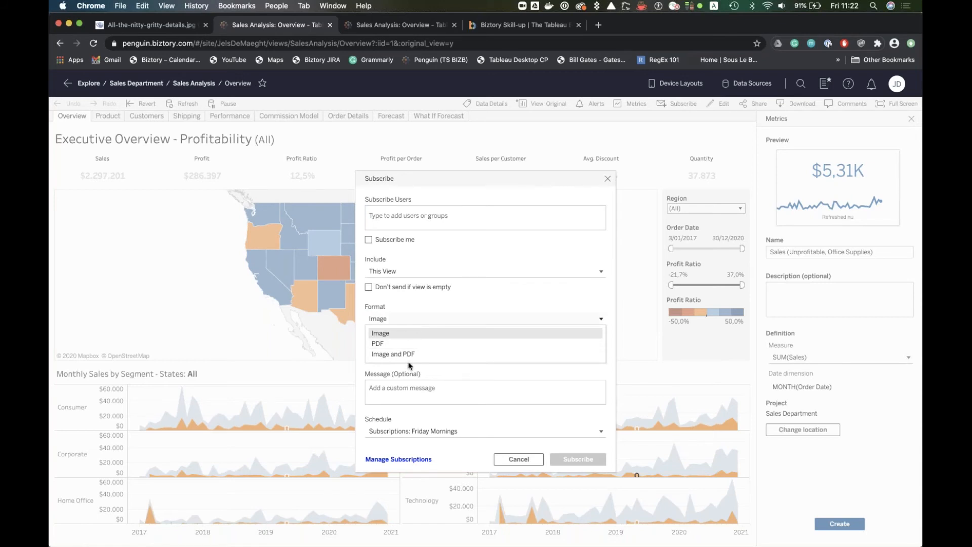
click(448, 365)
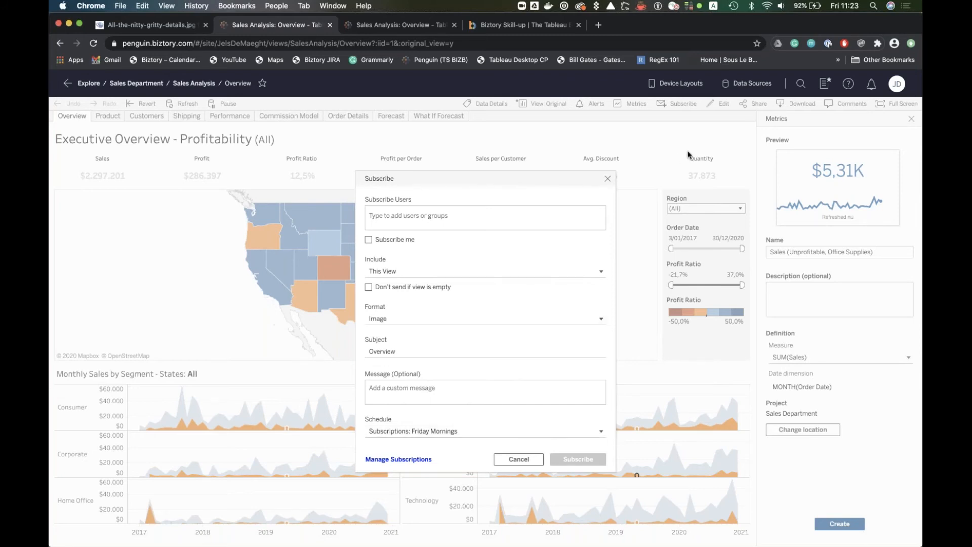
click(608, 178)
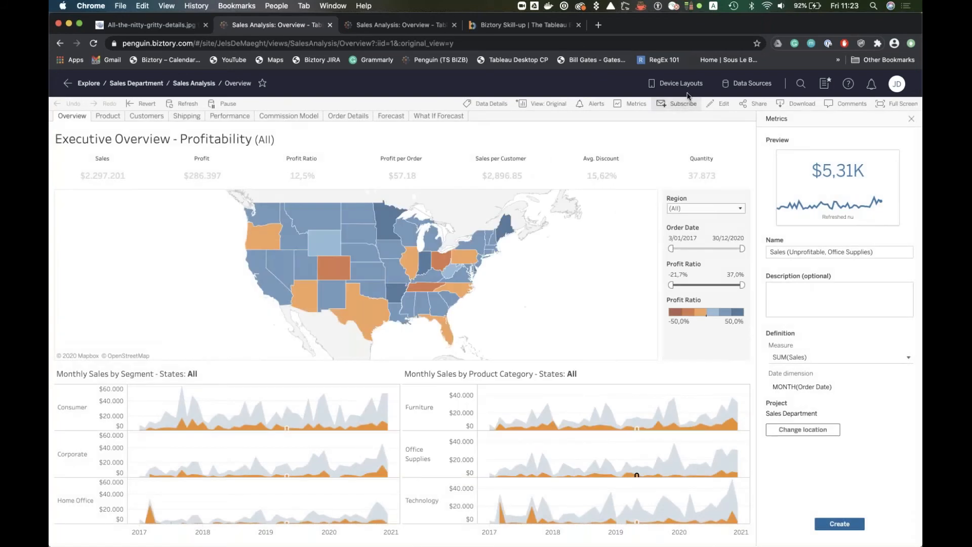
click(912, 118)
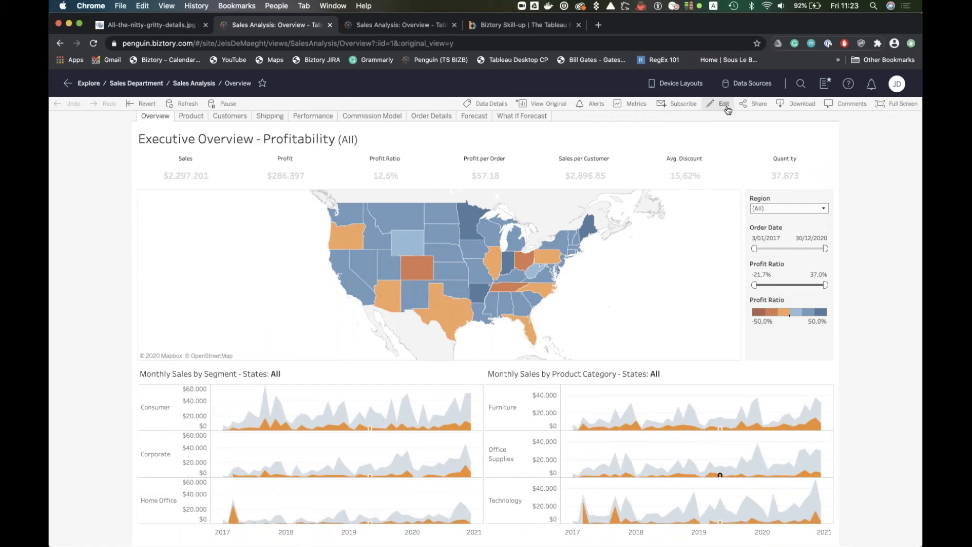
Open the Overview dashboard for web editing and review the available worksheet and dashboard commands
click(727, 109)
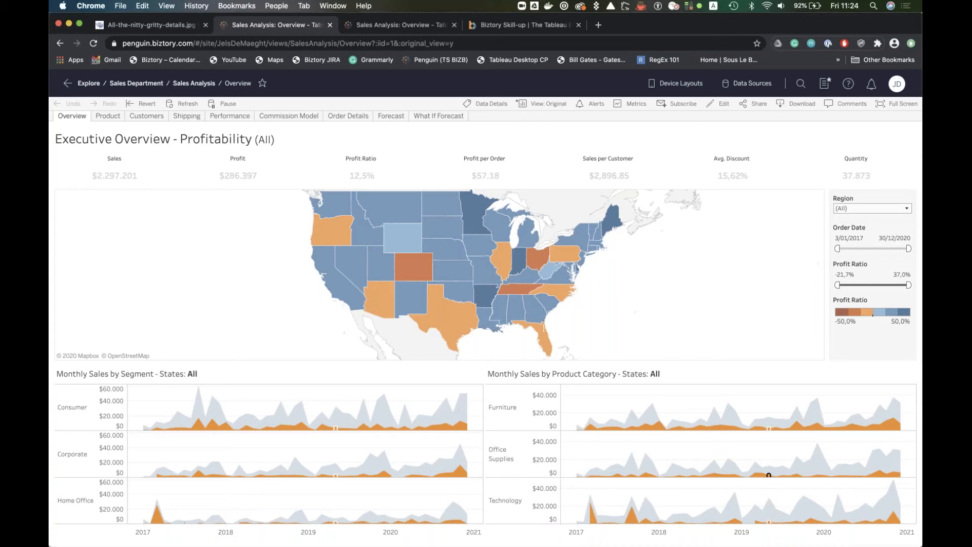
click(722, 105)
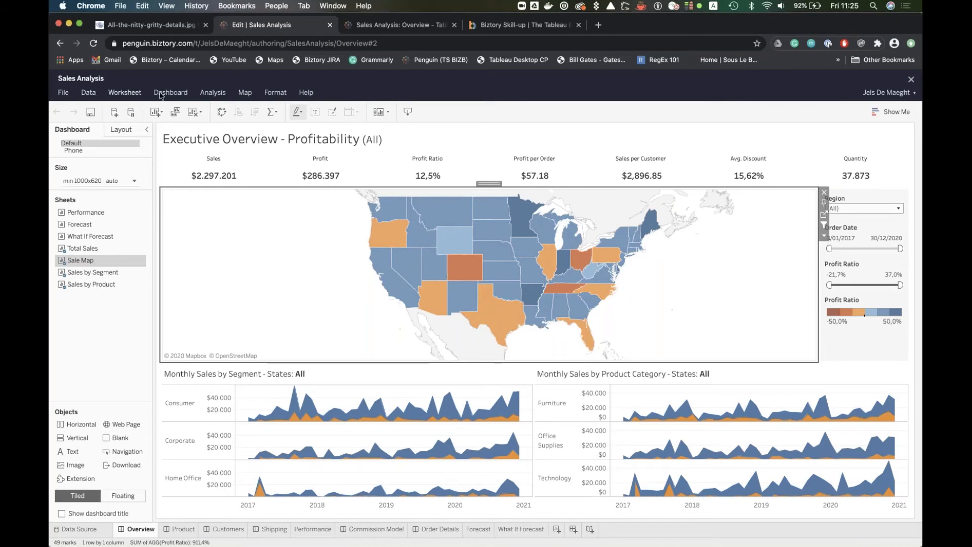
click(124, 93)
click(165, 94)
click(170, 92)
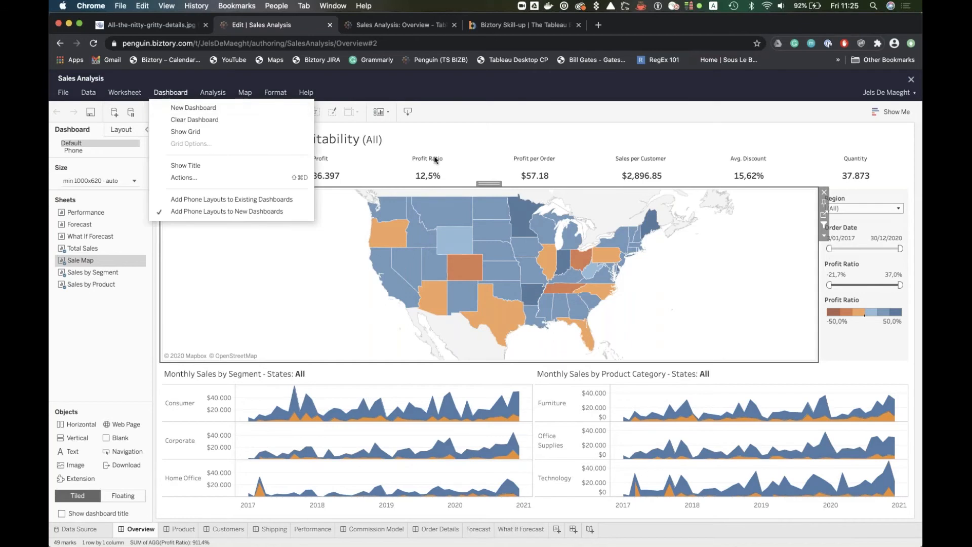
click(320, 261)
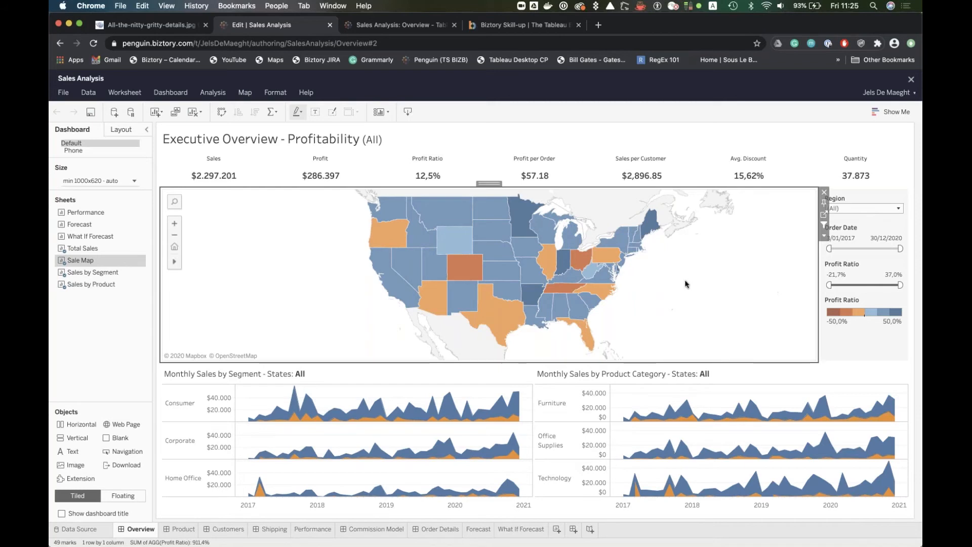
Inspect the Sale Map and Total Sales worksheets that feed the Overview dashboard
mouse_move(415, 299)
click(778, 176)
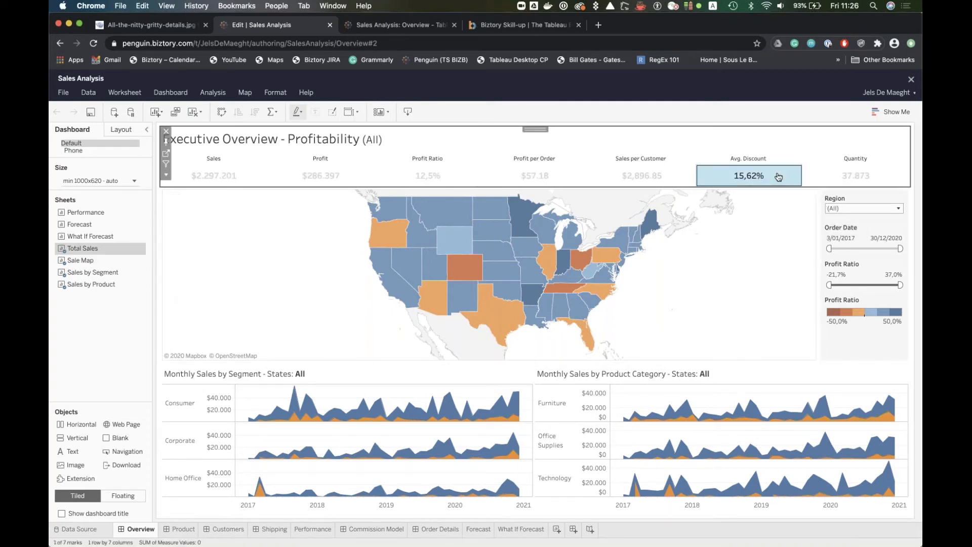
click(778, 176)
click(770, 238)
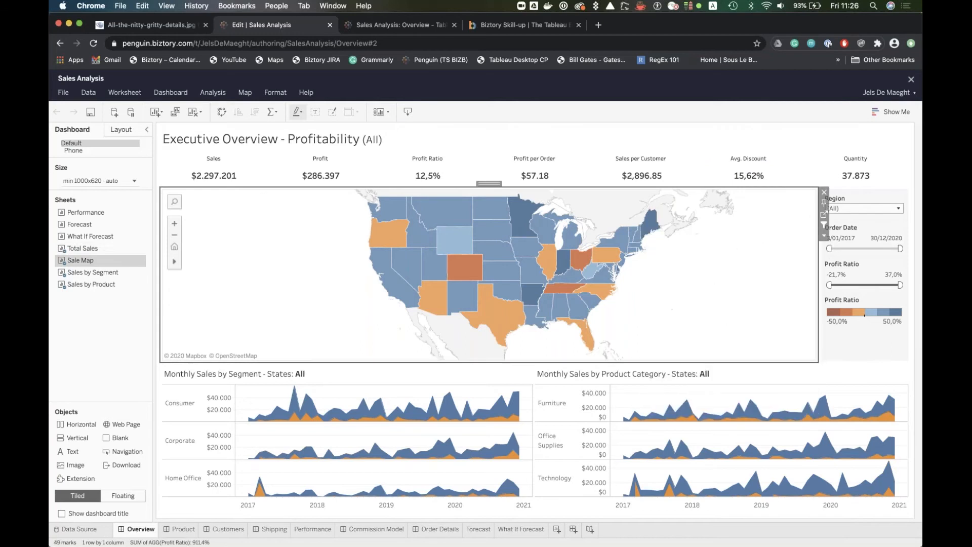
click(823, 216)
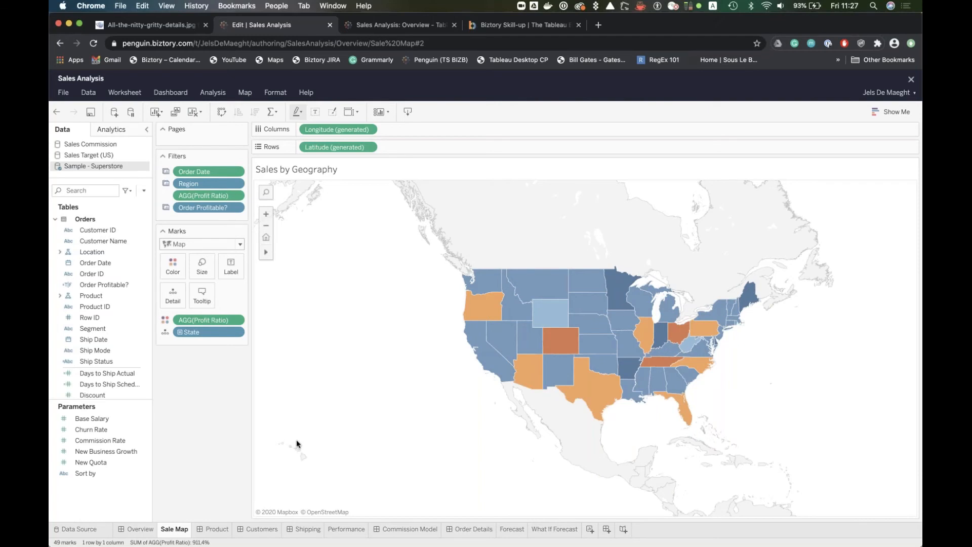
click(141, 529)
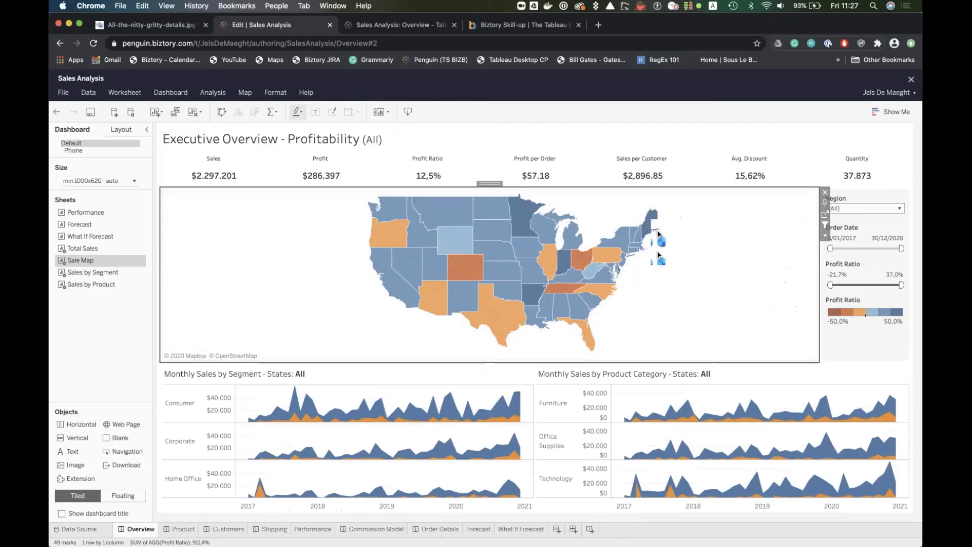
click(577, 175)
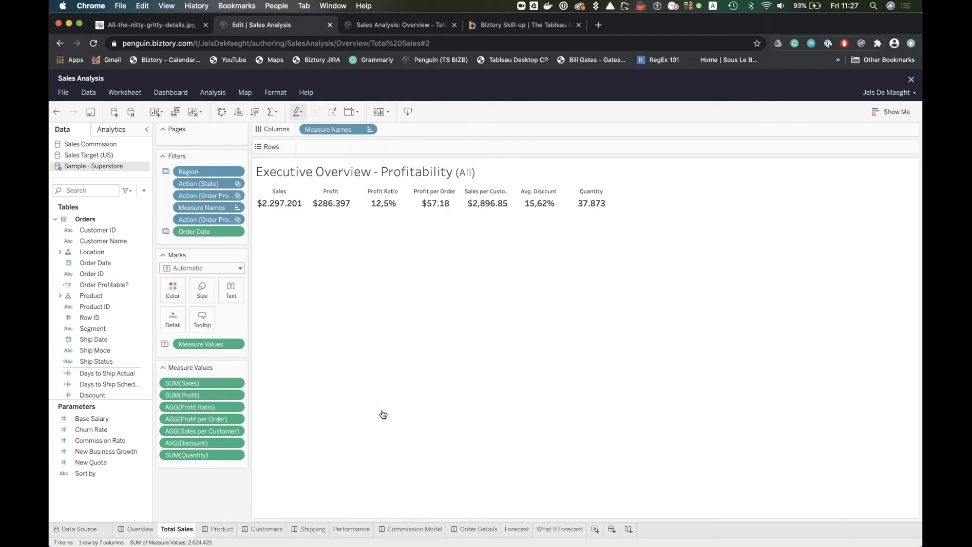
Switch to Tableau Desktop 2020.3 and place its window so the Overview dashboard can be compared with the web editor
mouse_move(596, 543)
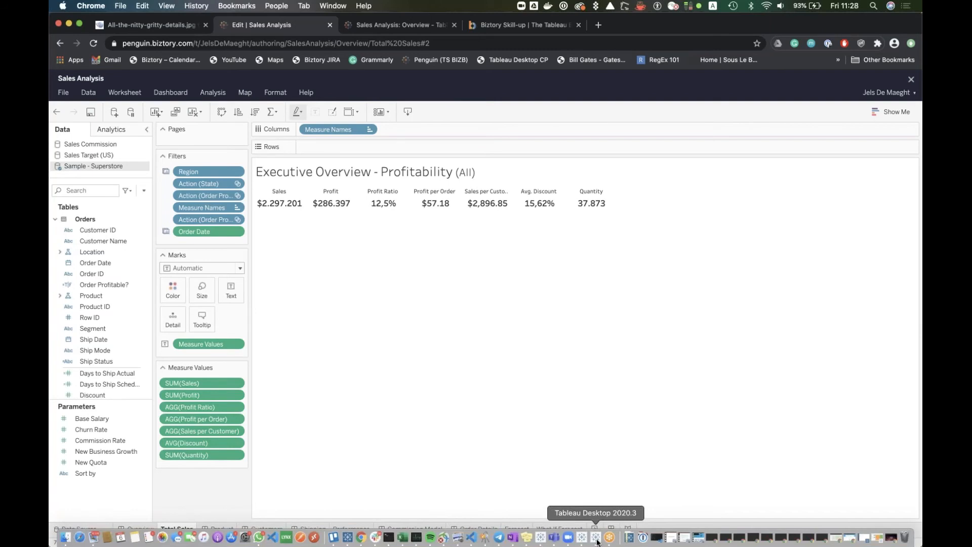
click(596, 537)
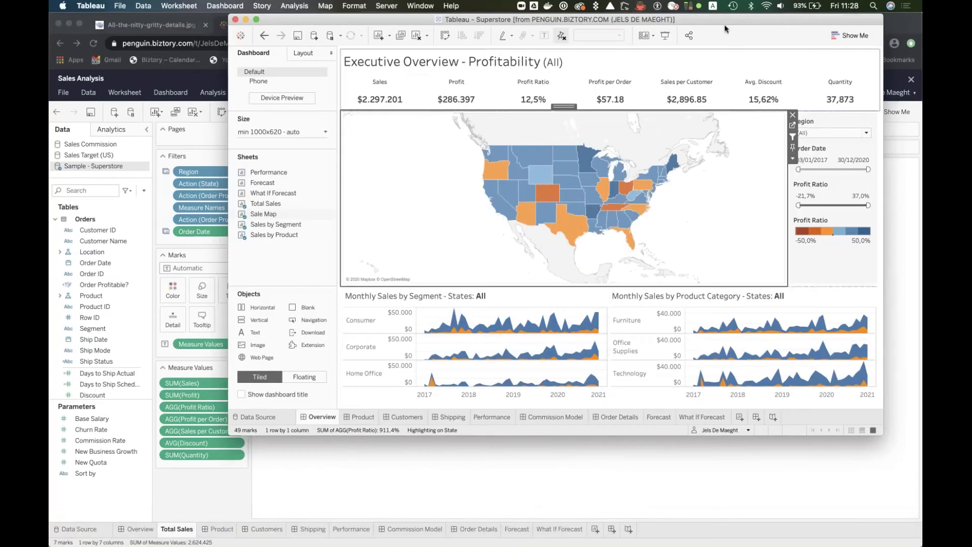
drag(686, 101, 669, 65)
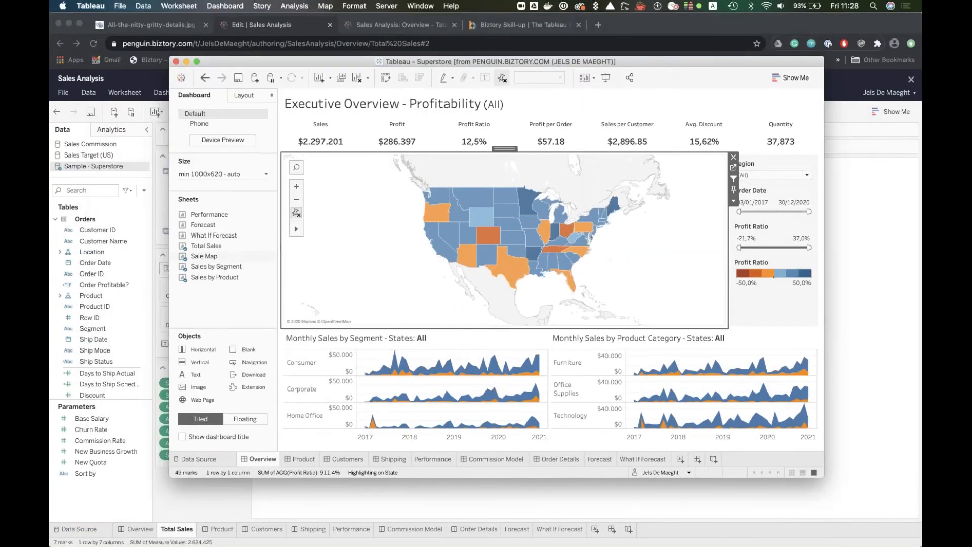
mouse_move(429, 193)
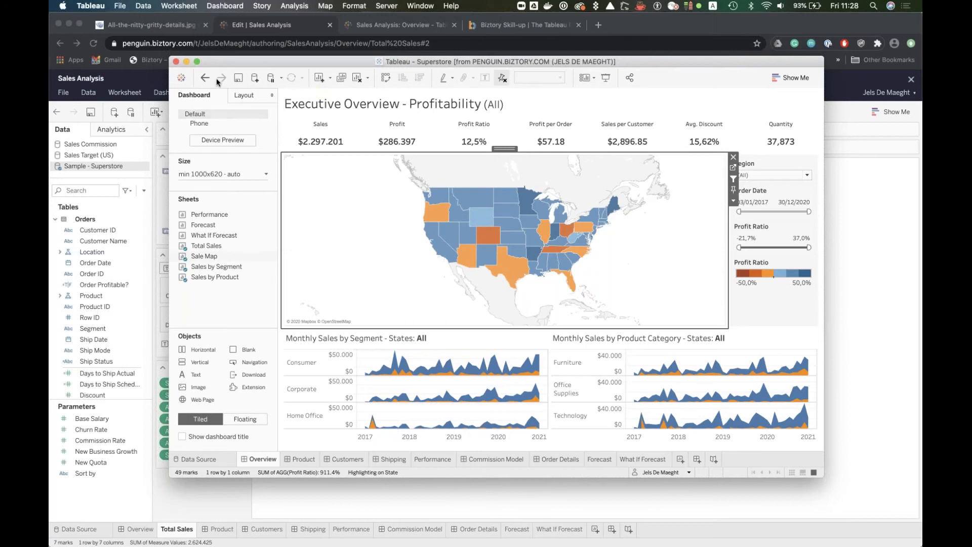
drag(233, 60, 271, 81)
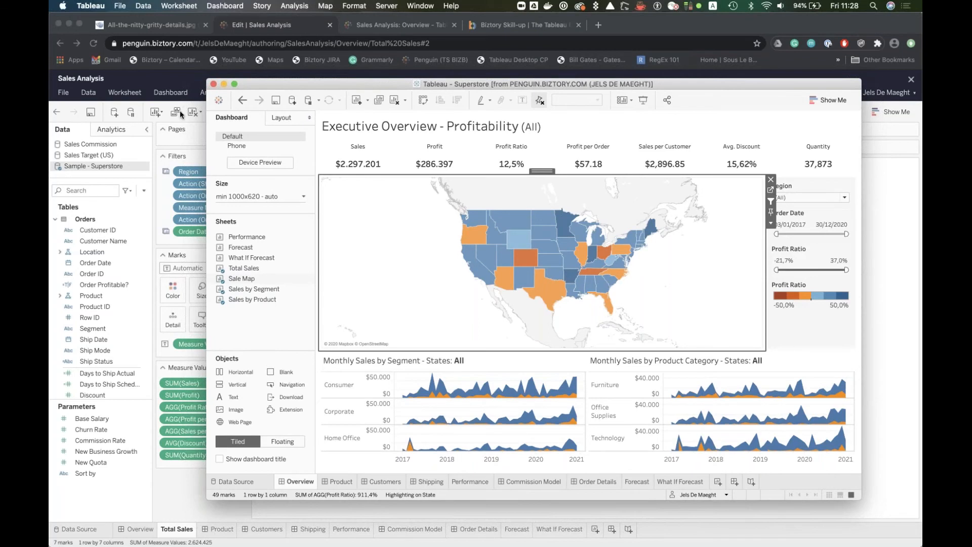
drag(276, 87, 234, 142)
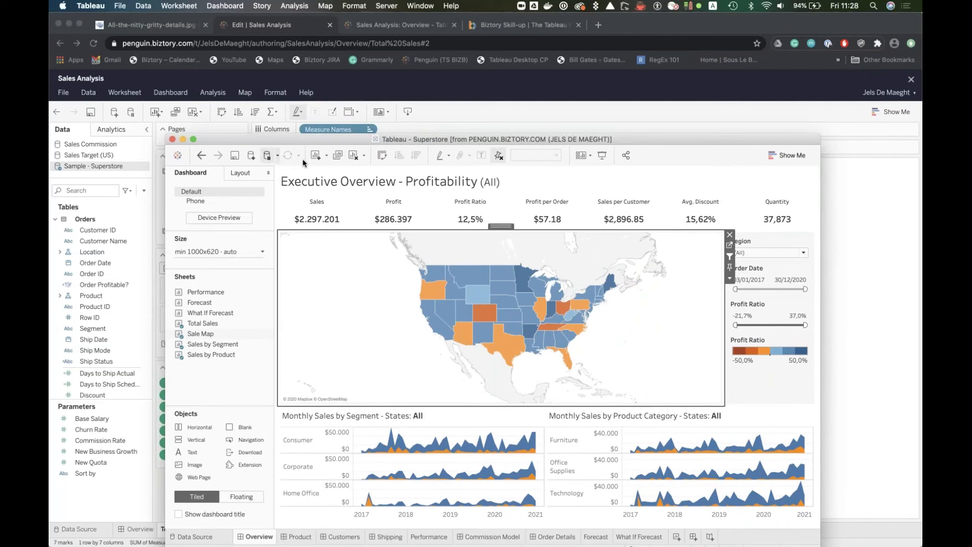
drag(648, 143, 665, 84)
Open the Sale Map worksheet in Tableau Desktop and compare its layout with the worksheet in the web editor
click(747, 188)
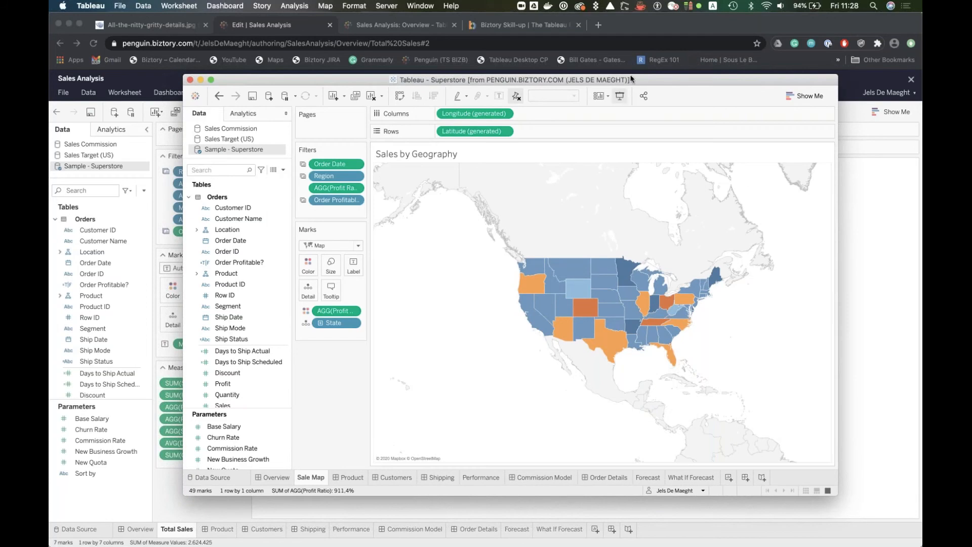
drag(638, 78, 725, 82)
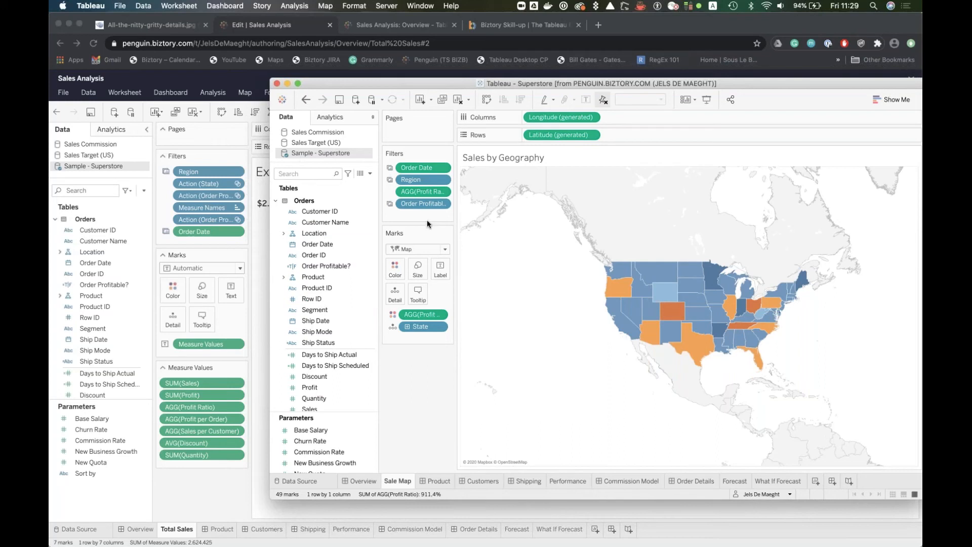
drag(546, 83, 524, 65)
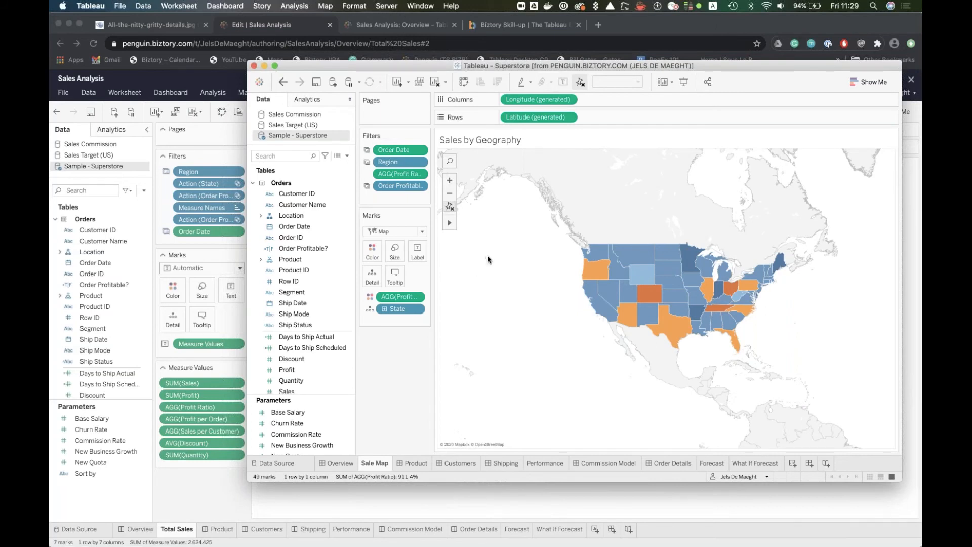
Switch back to Chrome, add a new worksheet to the Sales Analysis workbook and show the Show Me chart suggestions
click(651, 26)
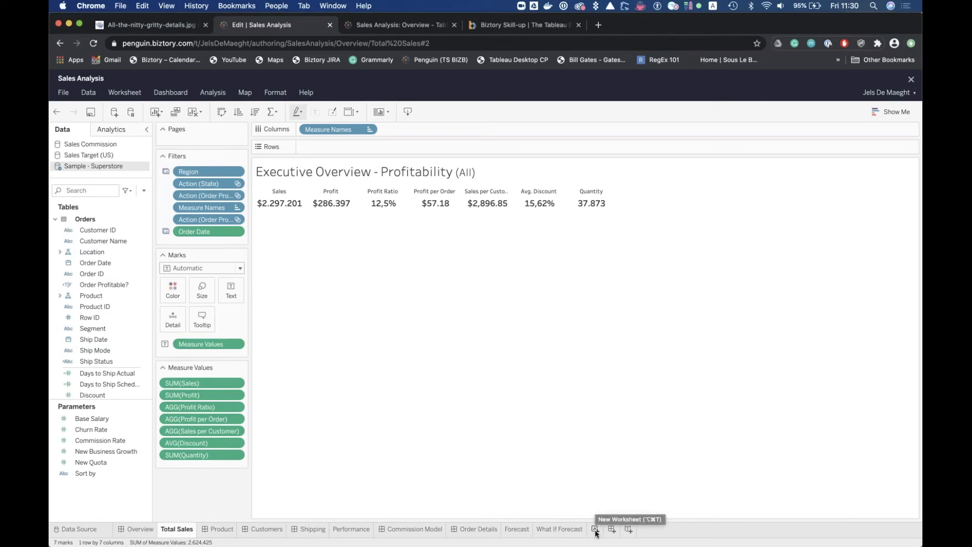
click(595, 529)
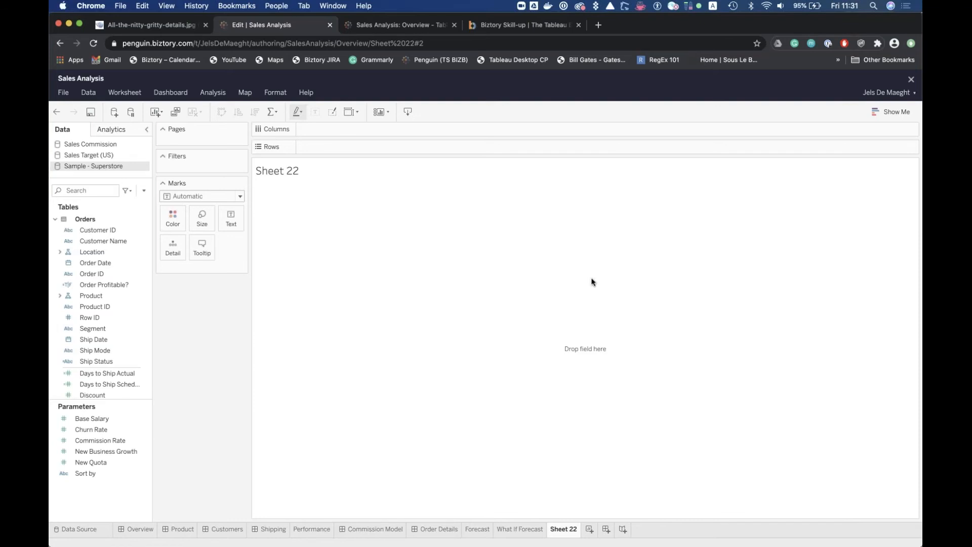
click(894, 114)
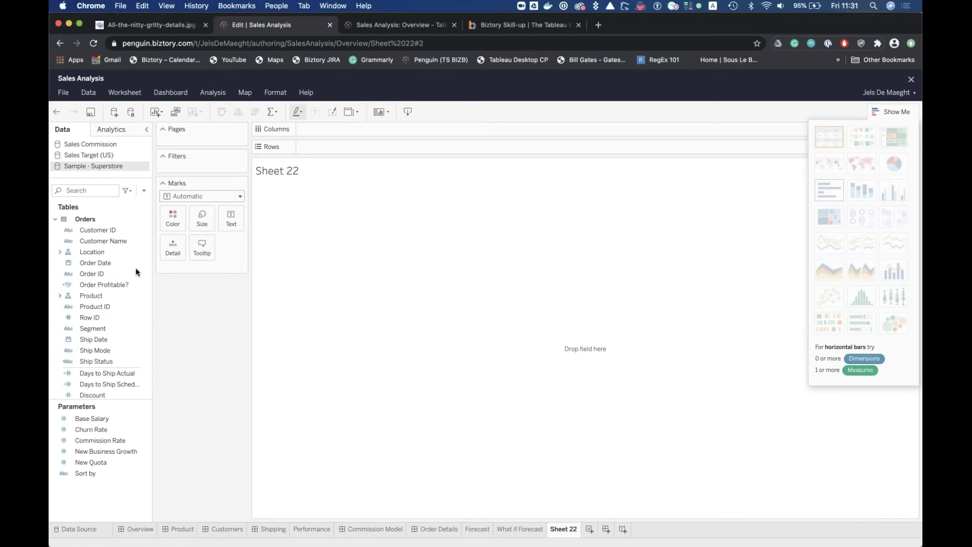
Select the Customer Name and Sales fields together in the Orders table as input for Show Me
click(122, 242)
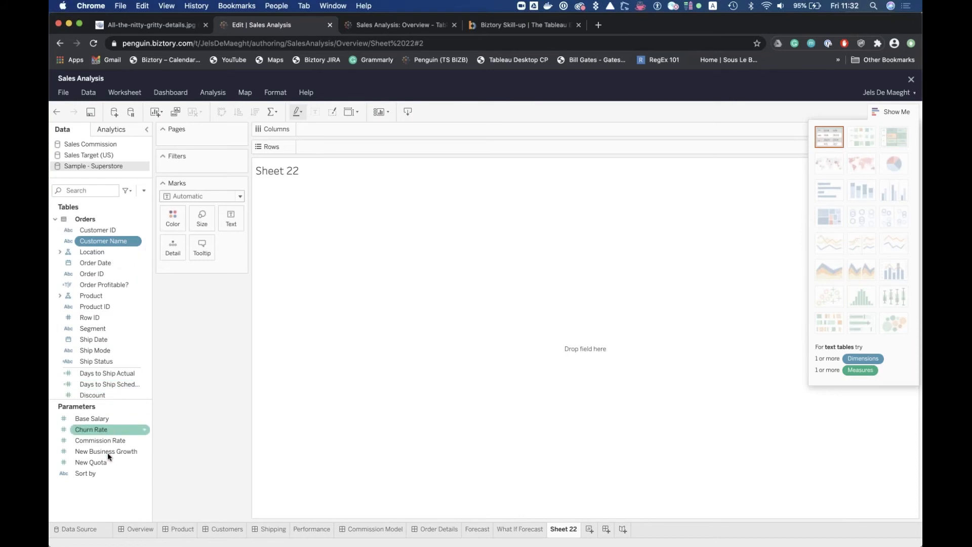
scroll(116, 390, down, 3)
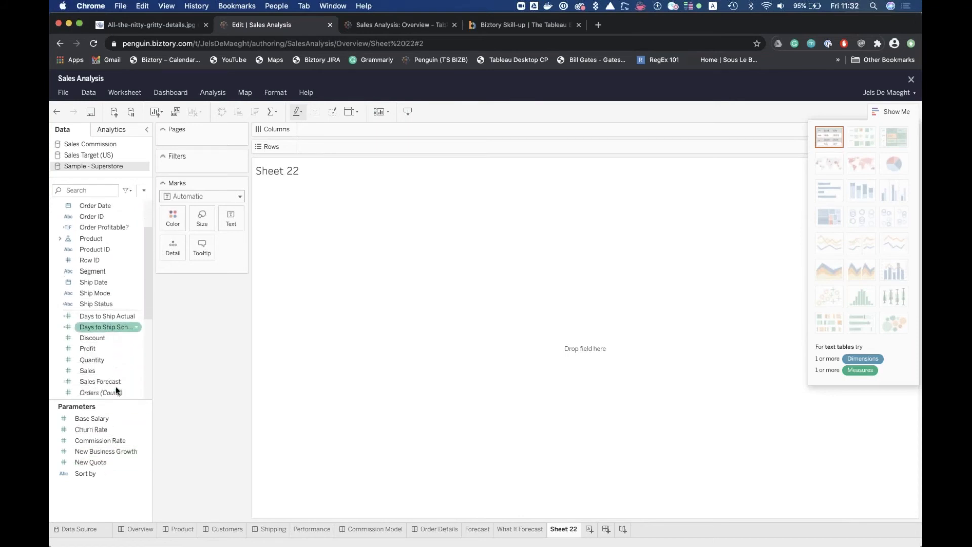
scroll(116, 390, down, 1)
click(105, 360)
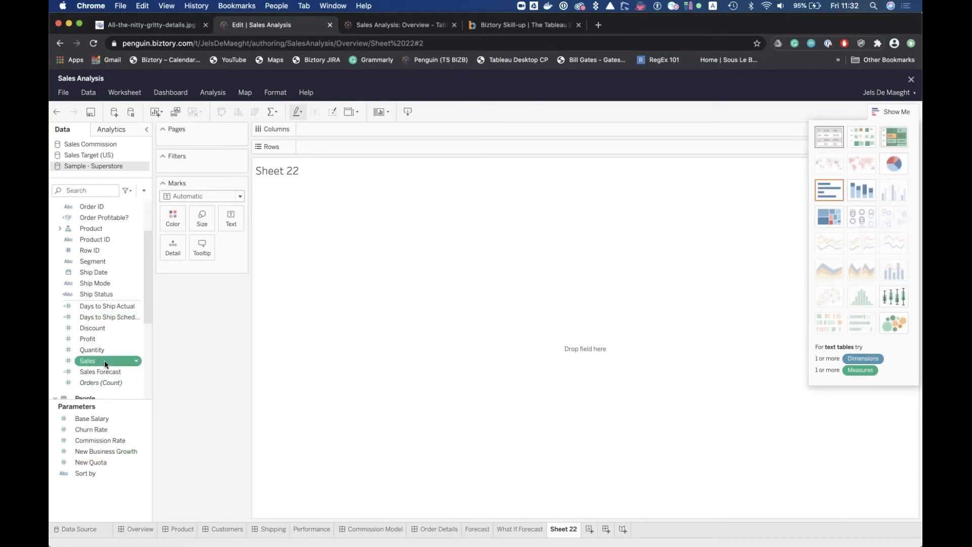
scroll(108, 292, up, 3)
scroll(108, 293, down, 2)
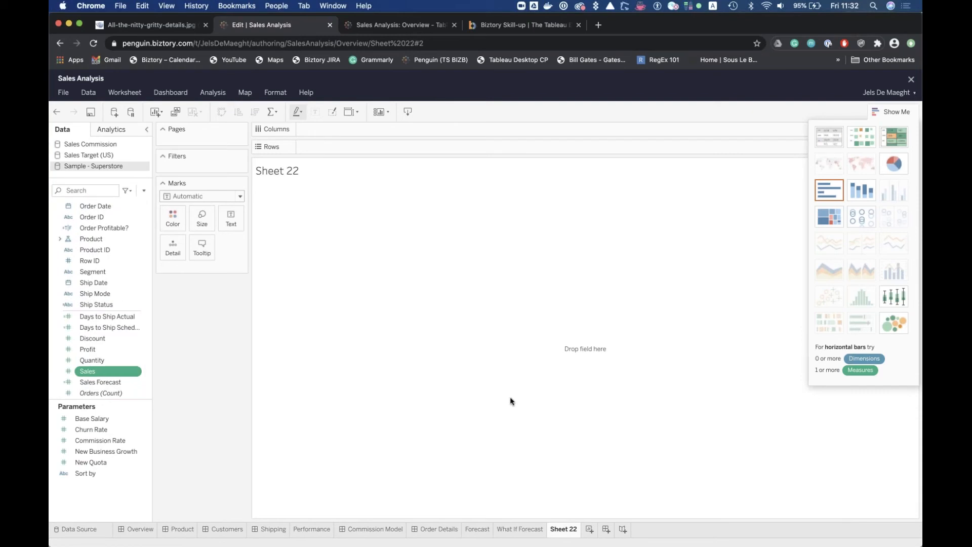
scroll(125, 306, up, 2)
scroll(123, 303, up, 1)
scroll(124, 303, down, 2)
scroll(123, 303, up, 2)
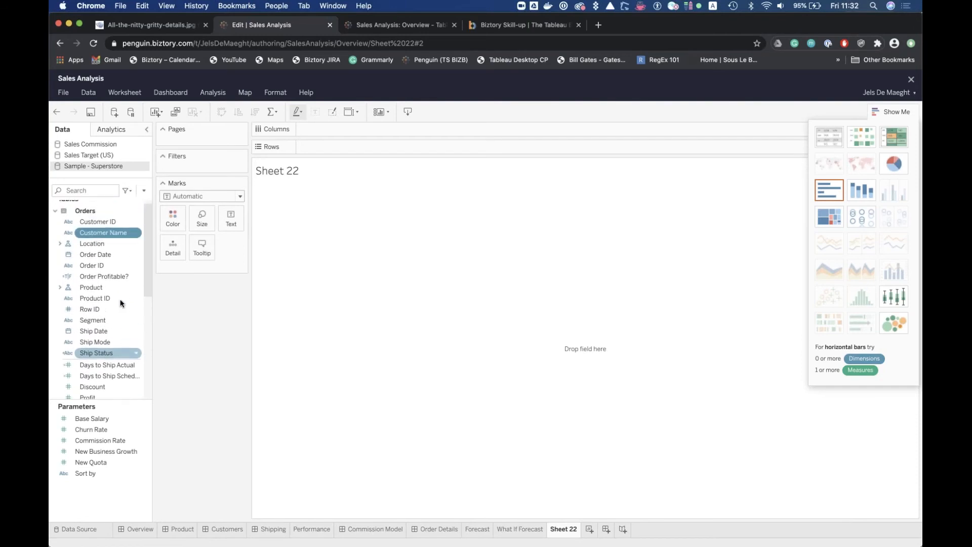
Add the Profit measure to the selected Customer Name and Sales fields
super+click(64, 225)
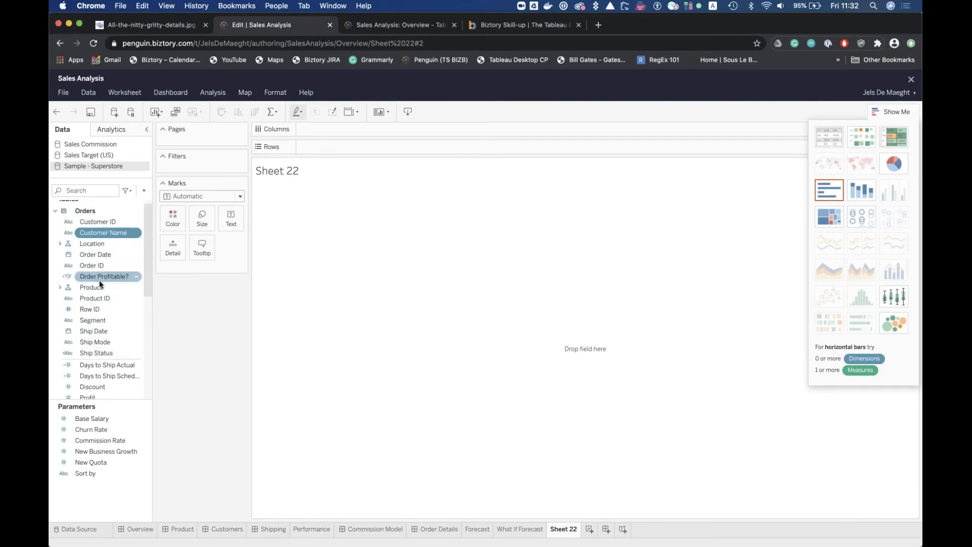
scroll(100, 284, down, 2)
scroll(101, 283, down, 1)
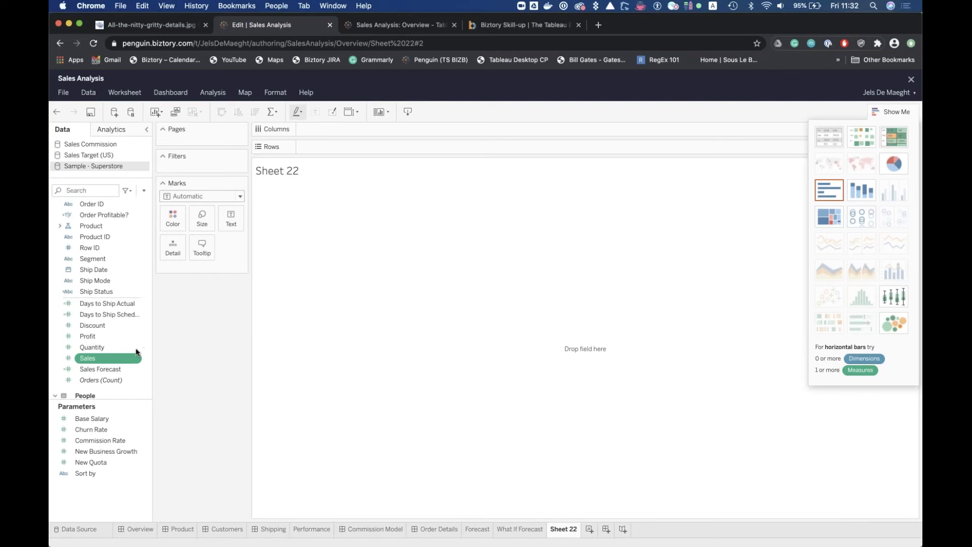
super+click(117, 336)
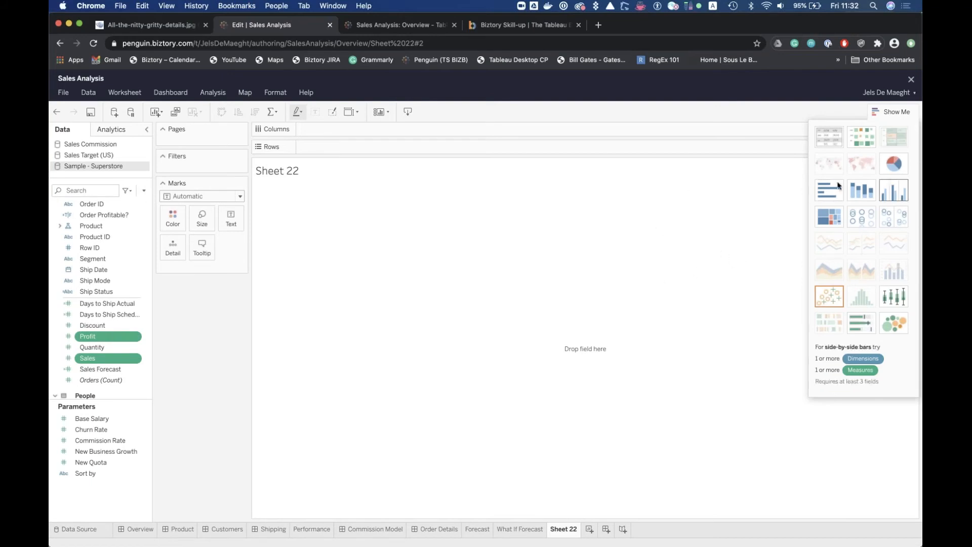
Build a side-by-side bar chart of Profit and Sales per Customer Name with Show Me, and swap its rows and columns
click(890, 196)
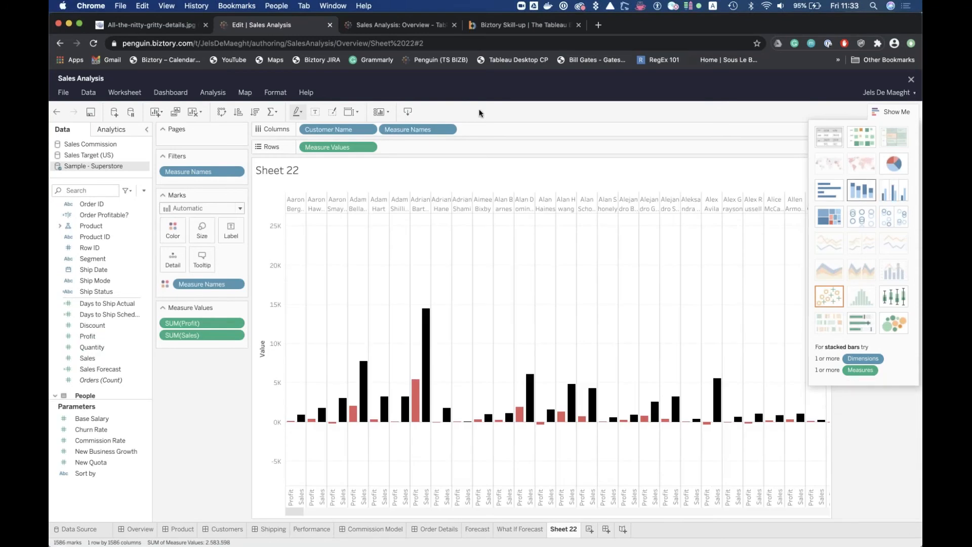
click(898, 111)
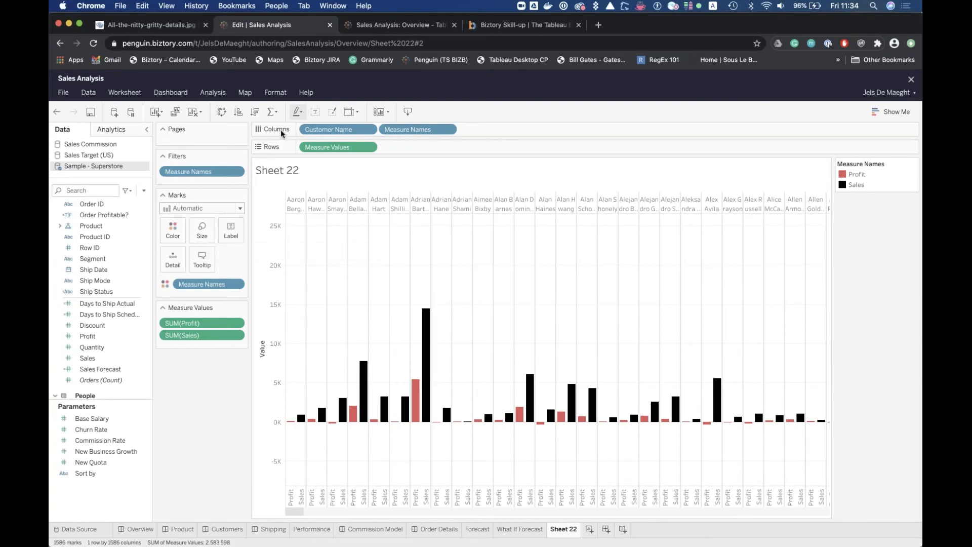
click(223, 114)
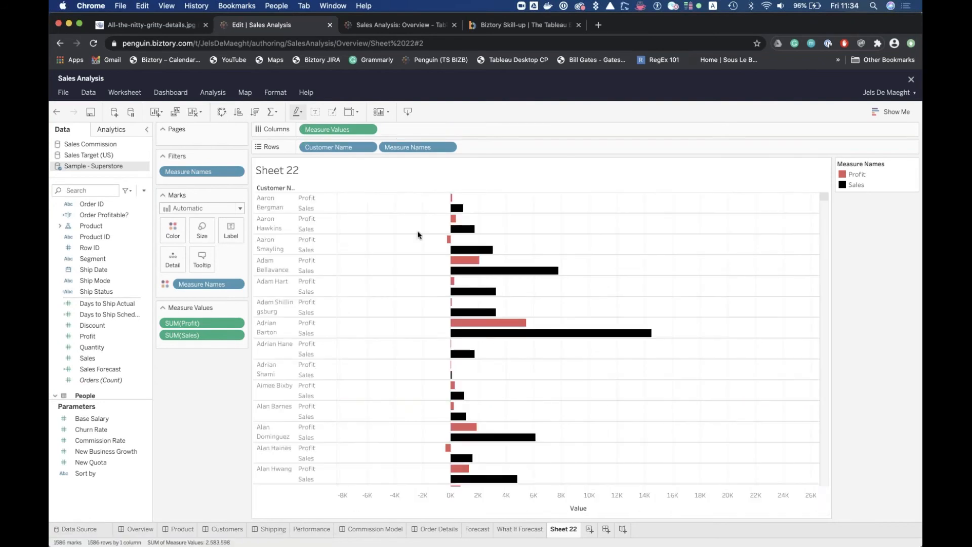
scroll(418, 233, down, 10)
scroll(417, 235, down, 5)
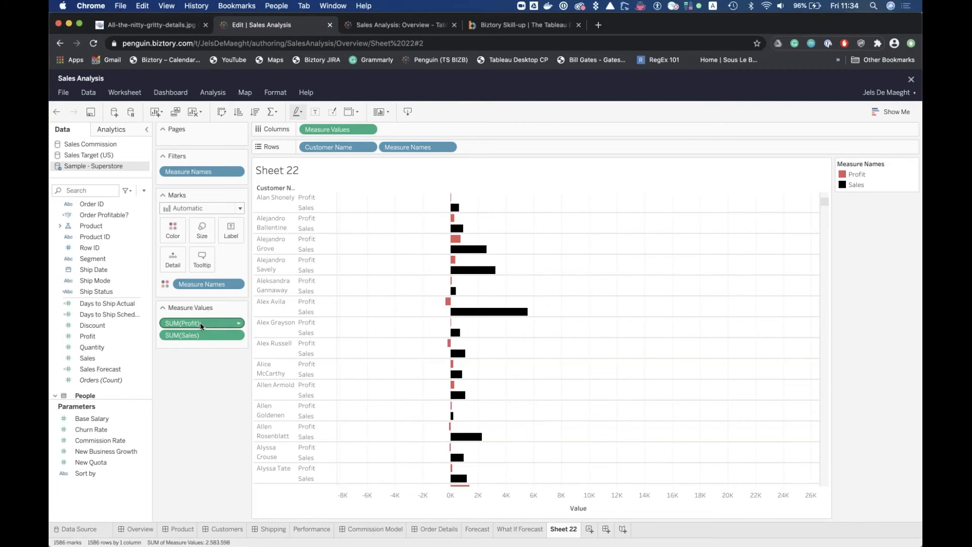
Remove Profit from the bar chart and sort the customers by Sales in descending order
drag(200, 326, 196, 390)
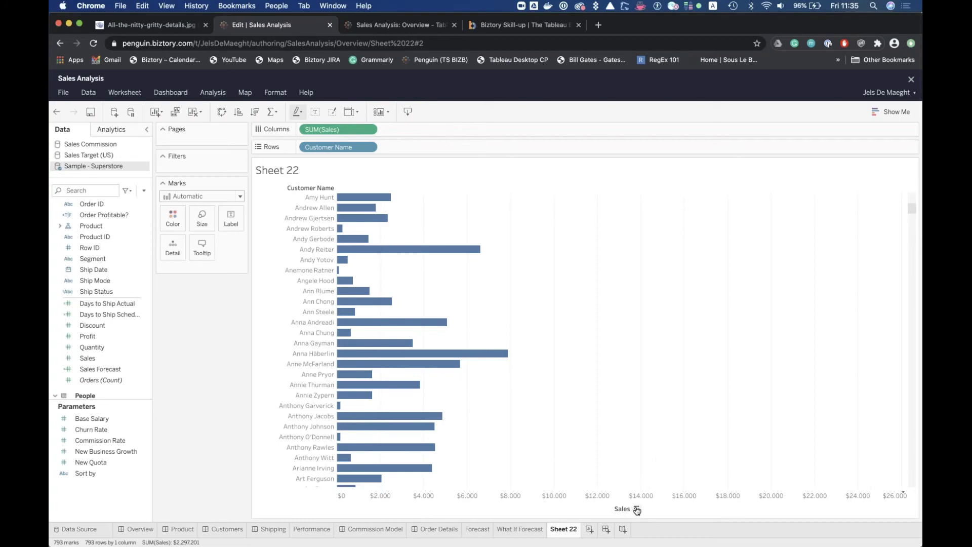
click(636, 509)
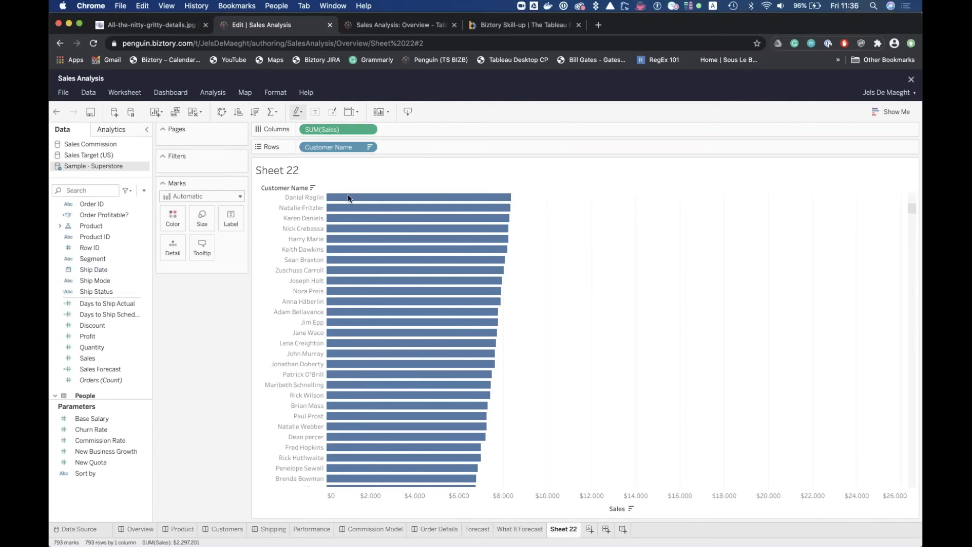
mouse_move(343, 200)
Add Order Date from the Orders table as a filter on Sheet 22, using the Relative Date option
click(108, 226)
scroll(108, 226, up, 5)
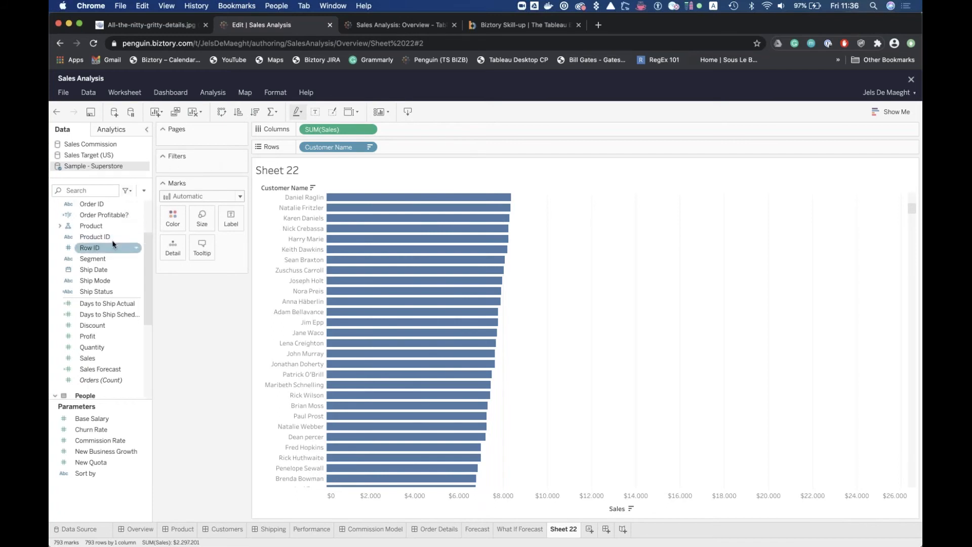
scroll(107, 231, up, 2)
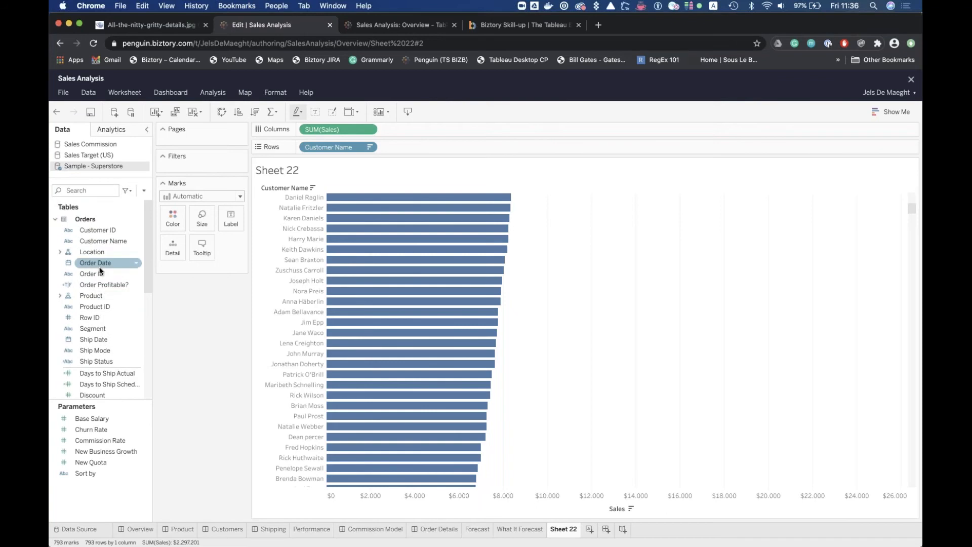
click(96, 264)
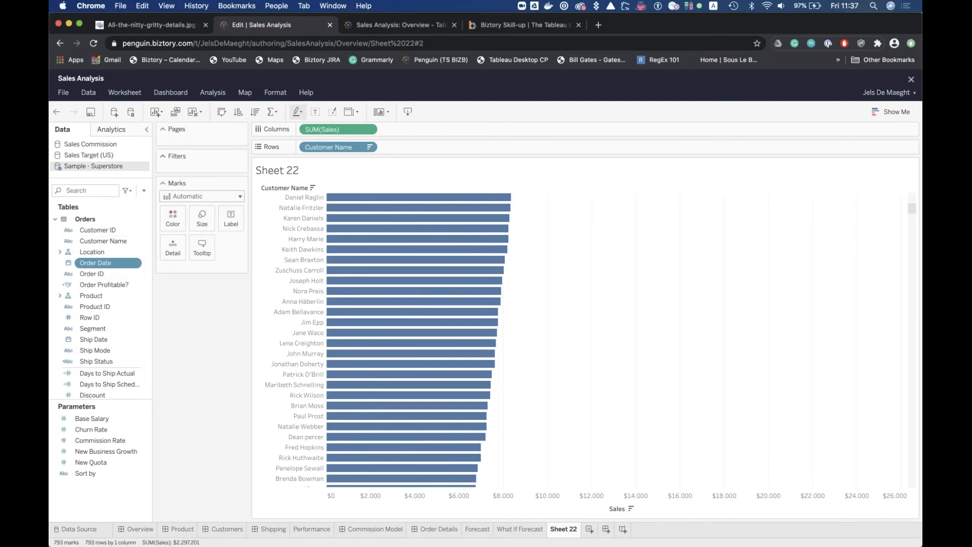
drag(106, 263, 208, 167)
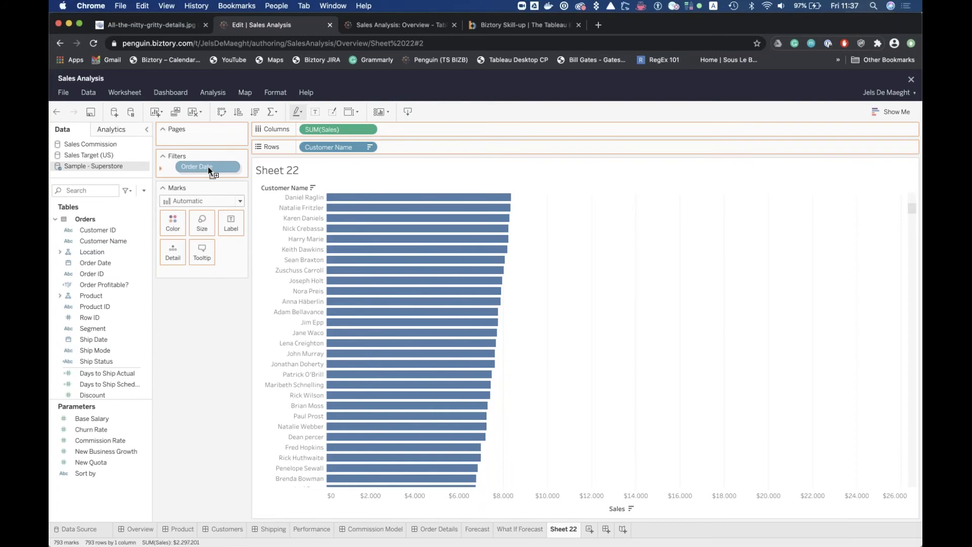
drag(209, 171, 210, 168)
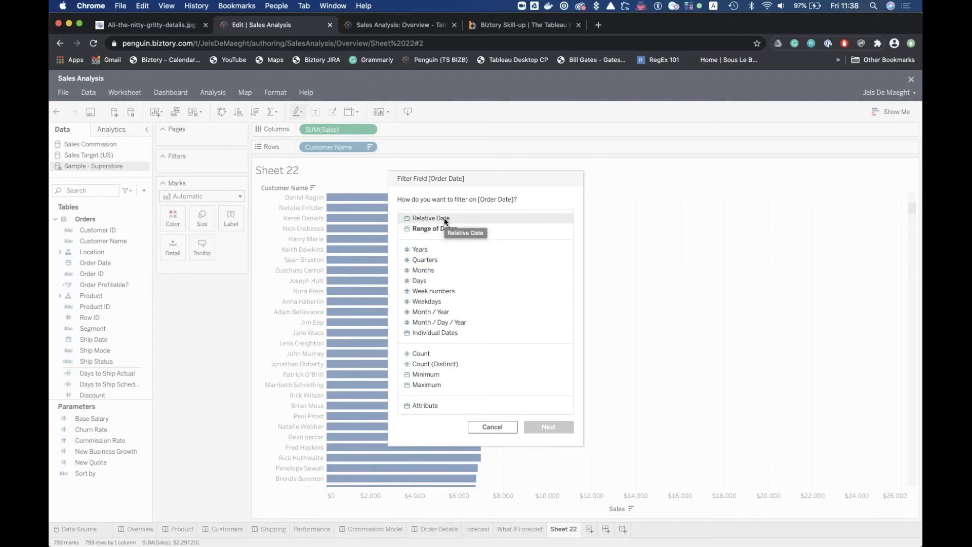
click(445, 218)
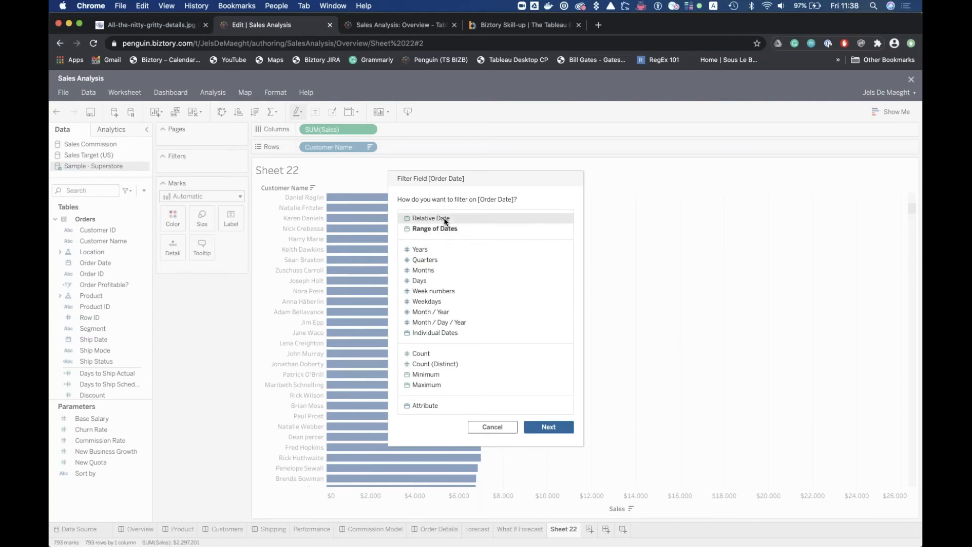
click(549, 427)
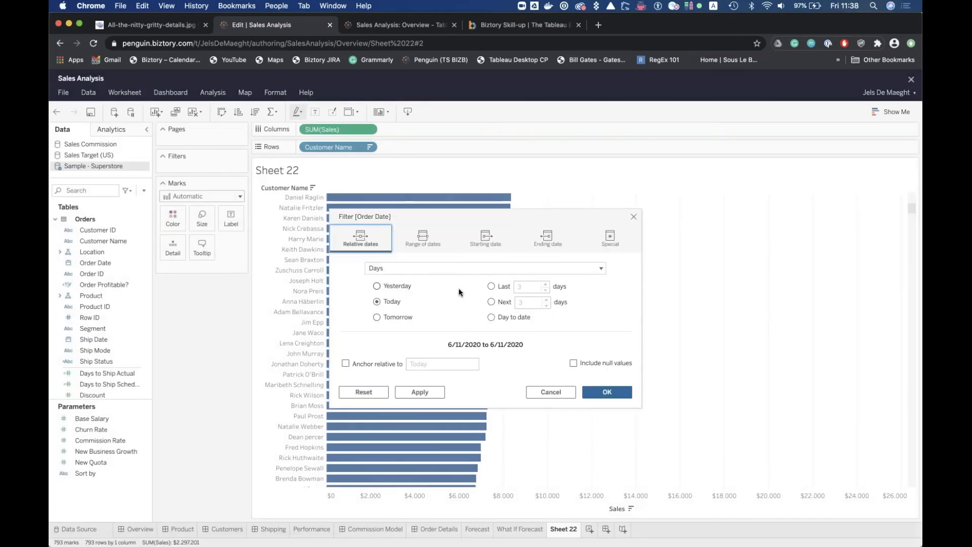
Set the Order Date filter to Years with This year selected, and apply it to the worksheet
click(434, 273)
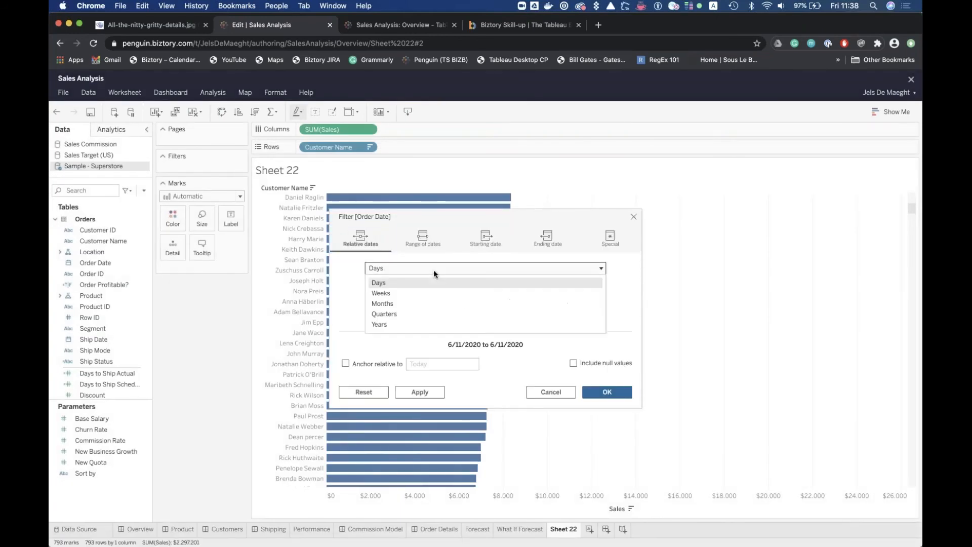
click(407, 325)
click(381, 302)
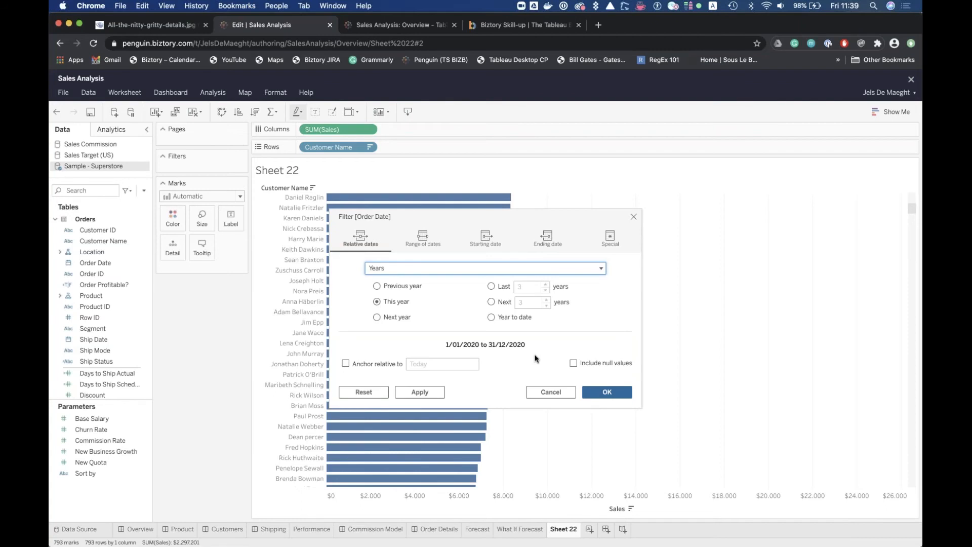
click(419, 392)
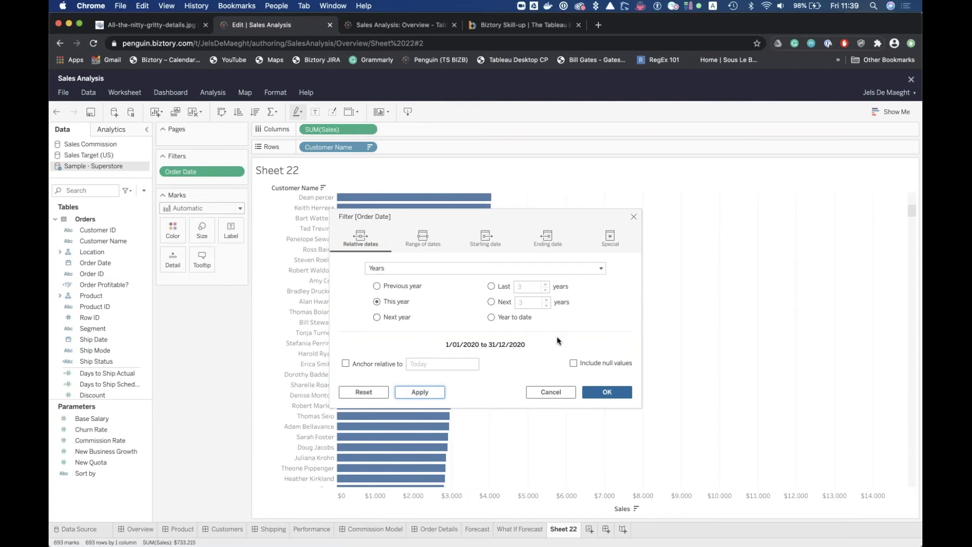
click(607, 392)
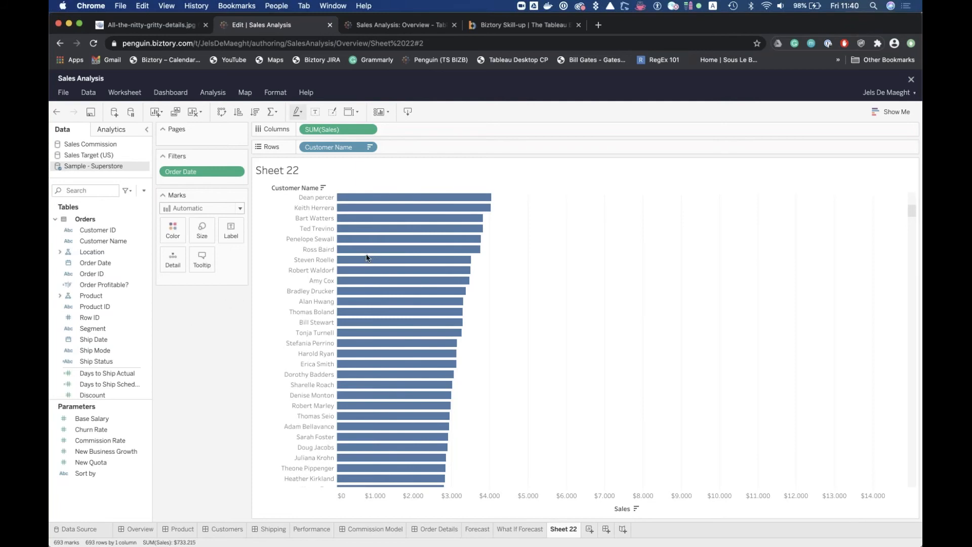
Try placing SUM(Sales) on Label, first as a copy and also in place of the Columns field, and undo the changes
mouse_move(369, 259)
scroll(111, 371, down, 2)
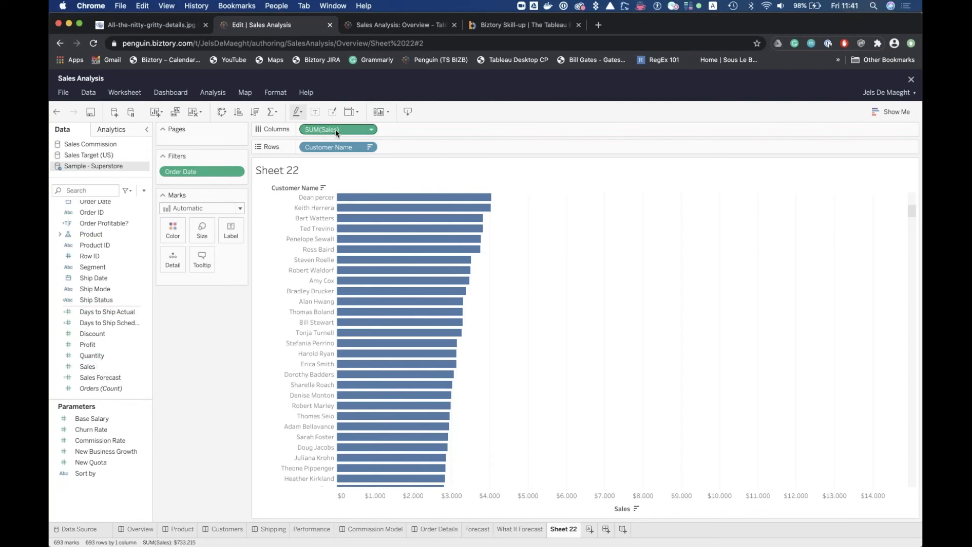
drag(335, 129, 240, 232)
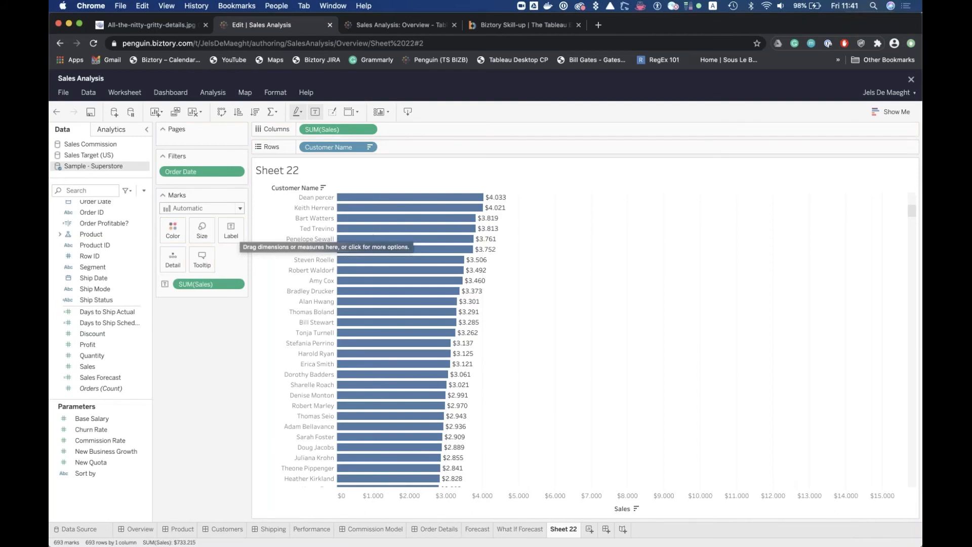
drag(204, 283, 230, 236)
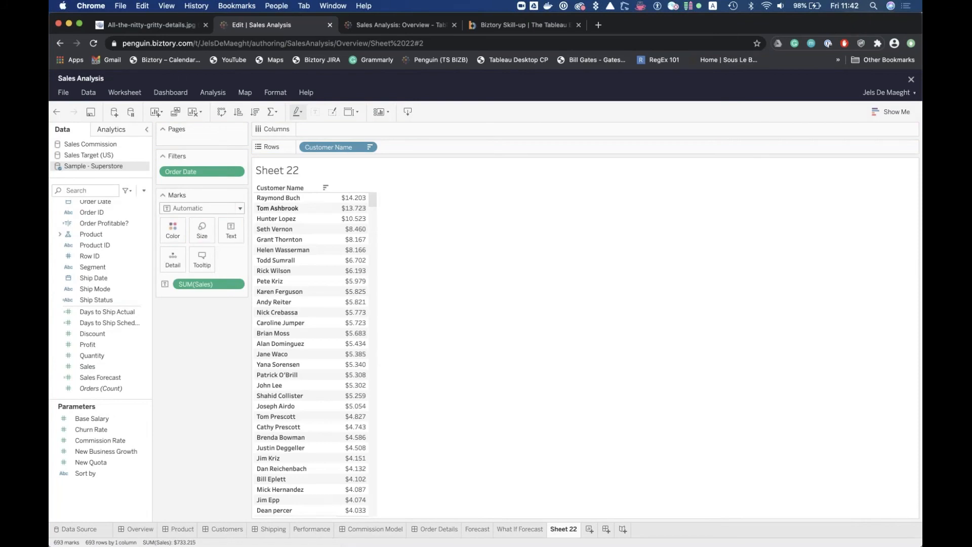
mouse_move(345, 219)
click(56, 112)
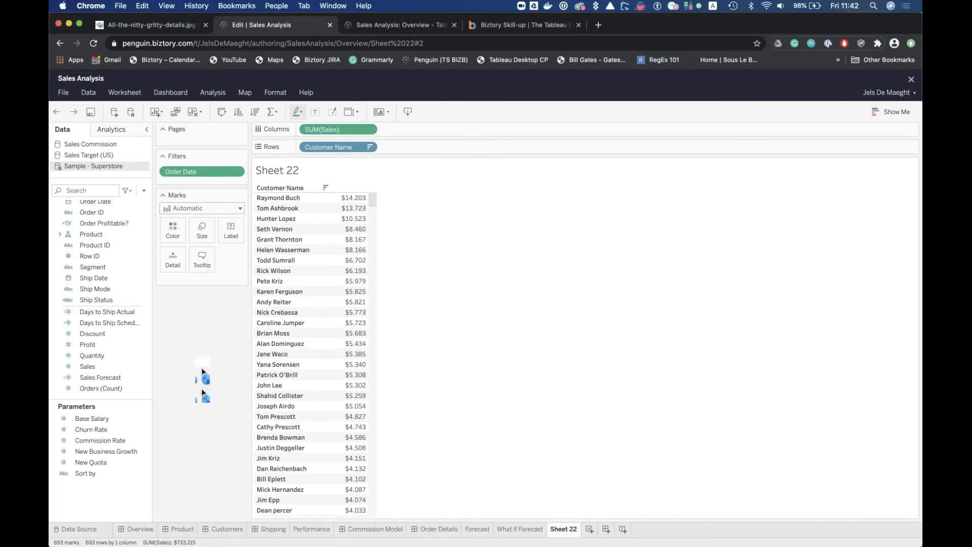
mouse_move(446, 407)
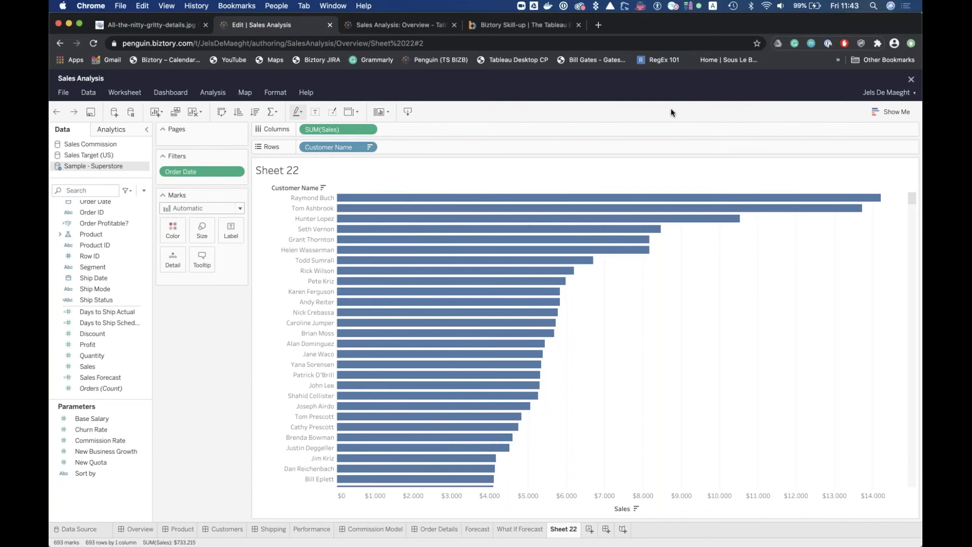
Close the web editor and save the changes to the Sales Analysis workbook
click(911, 81)
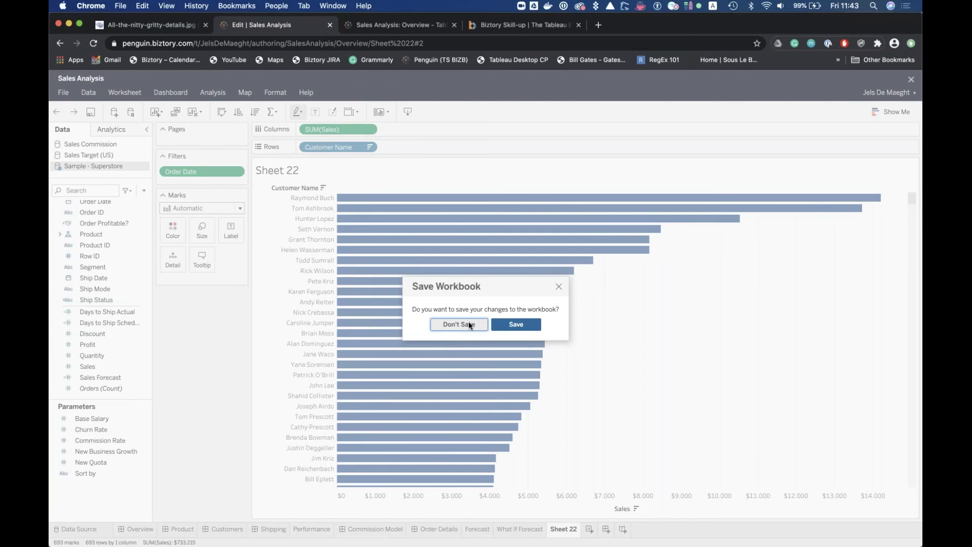
click(526, 325)
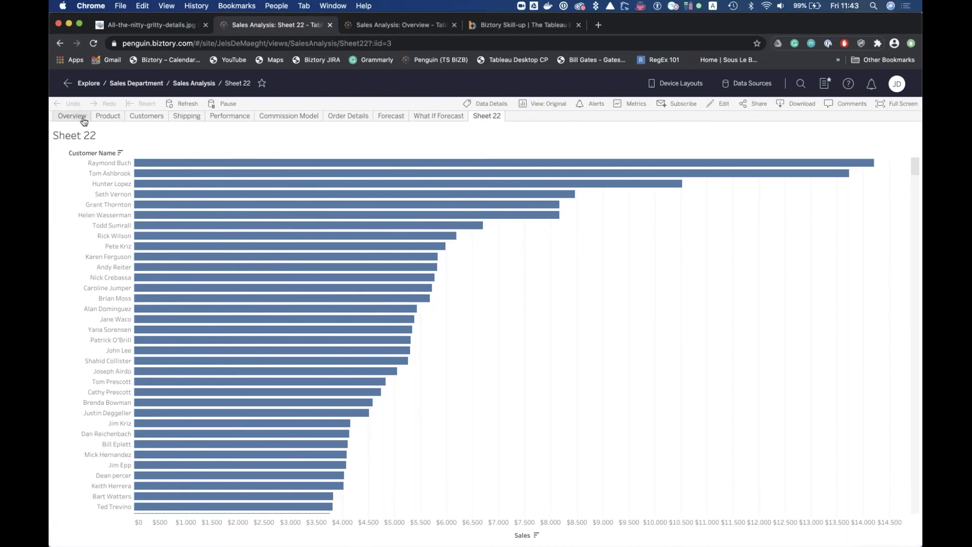
mouse_move(400, 173)
Go to the Tableau Server Home page and open the Overview dashboard from the recent views
click(88, 83)
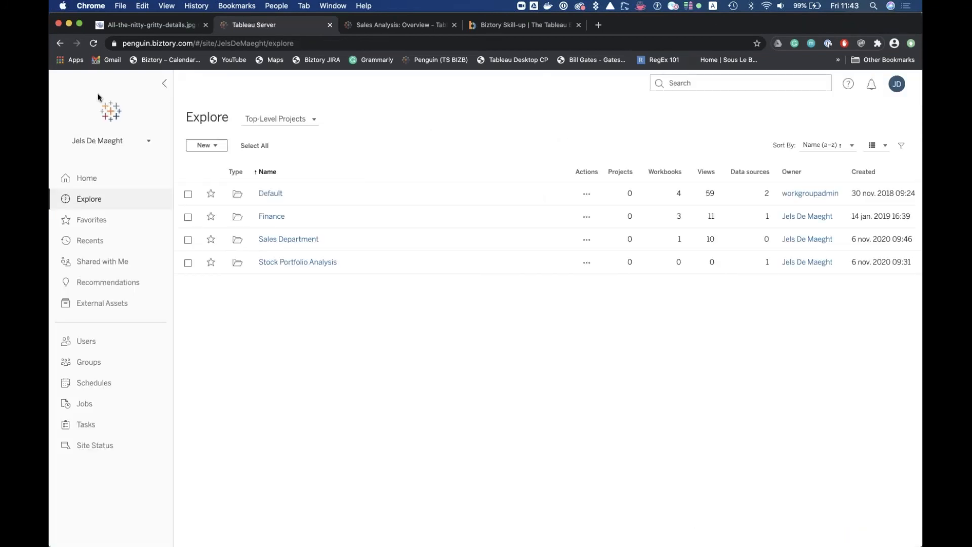
click(87, 177)
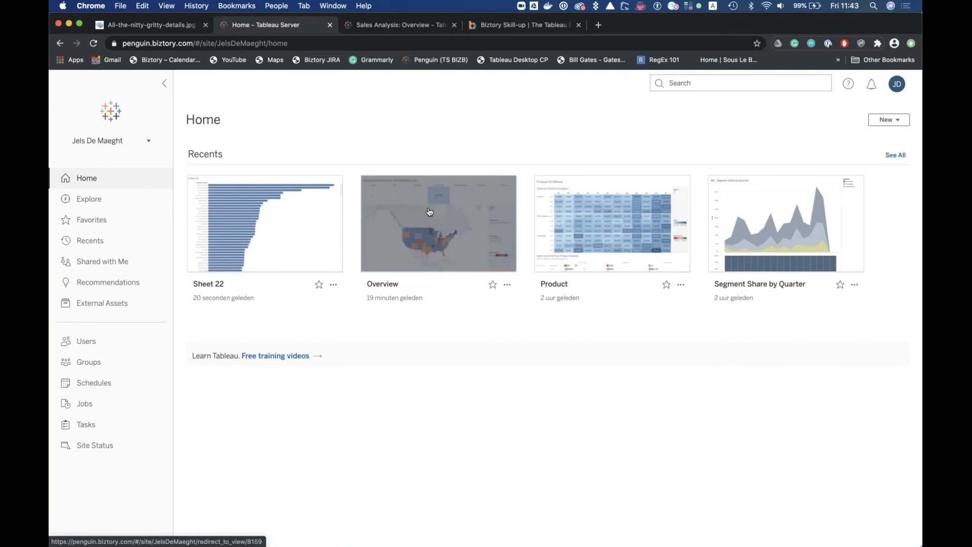
mouse_move(405, 248)
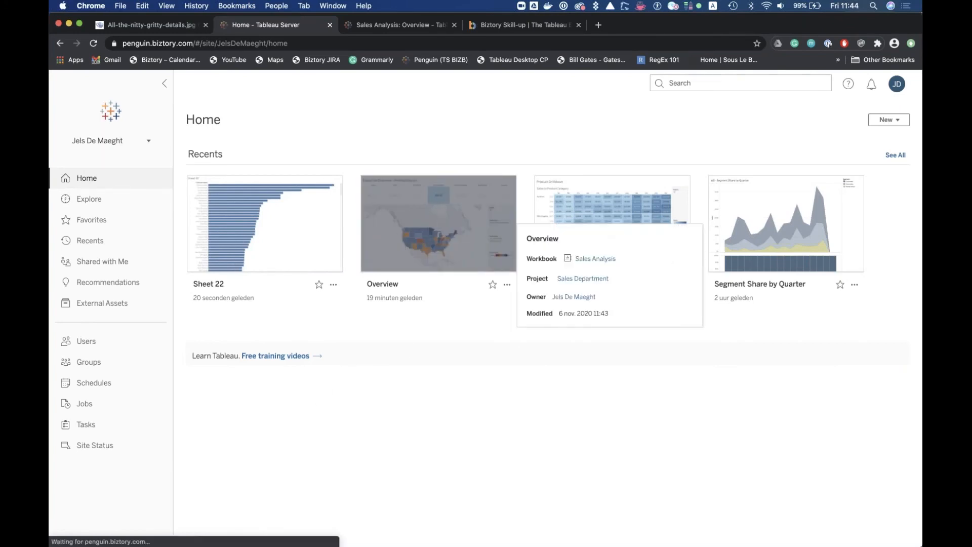
click(444, 221)
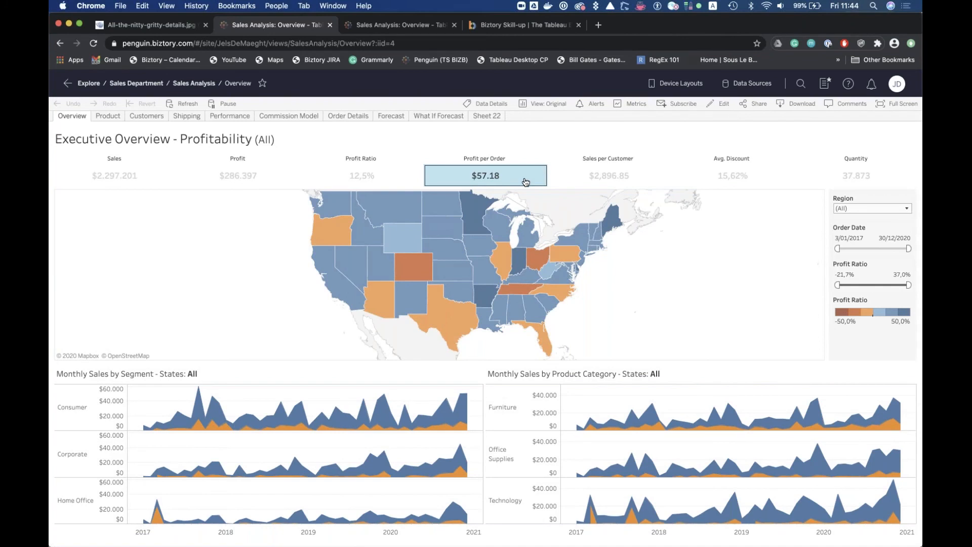
Return to the Home page and open Sheet 22 from the recent views
click(88, 83)
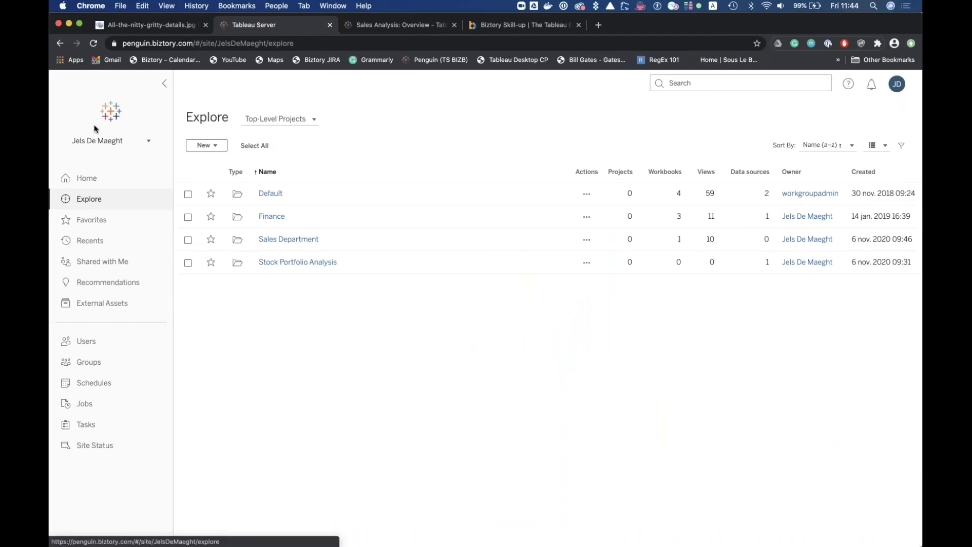
click(98, 180)
mouse_move(412, 210)
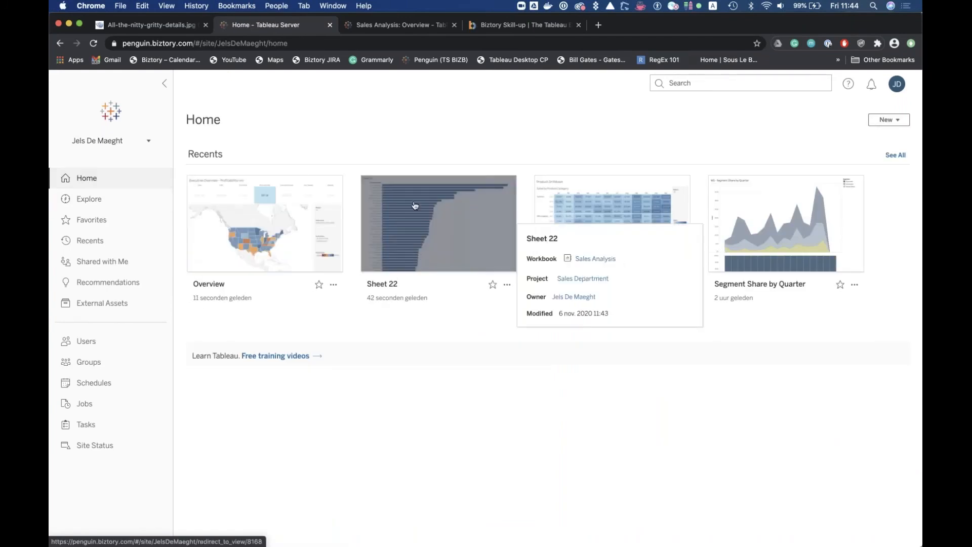
click(423, 257)
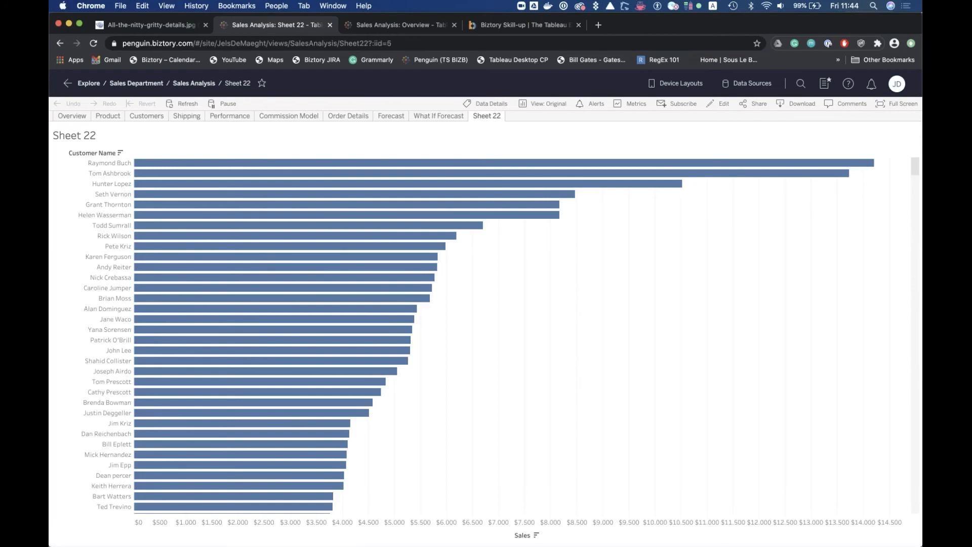
Show the views of the Sales Analysis workbook in the Sales Department project, and return to the top-level projects in Explore
click(89, 84)
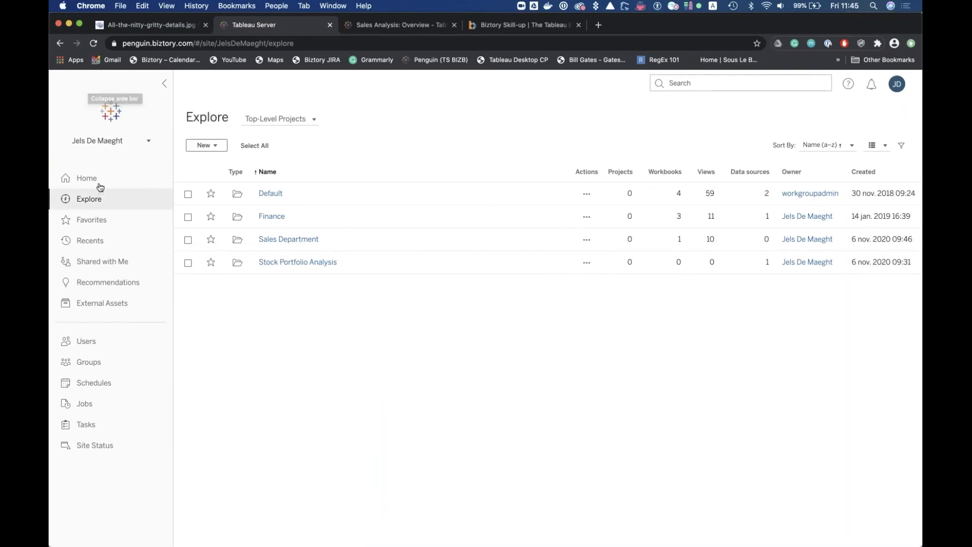
click(288, 244)
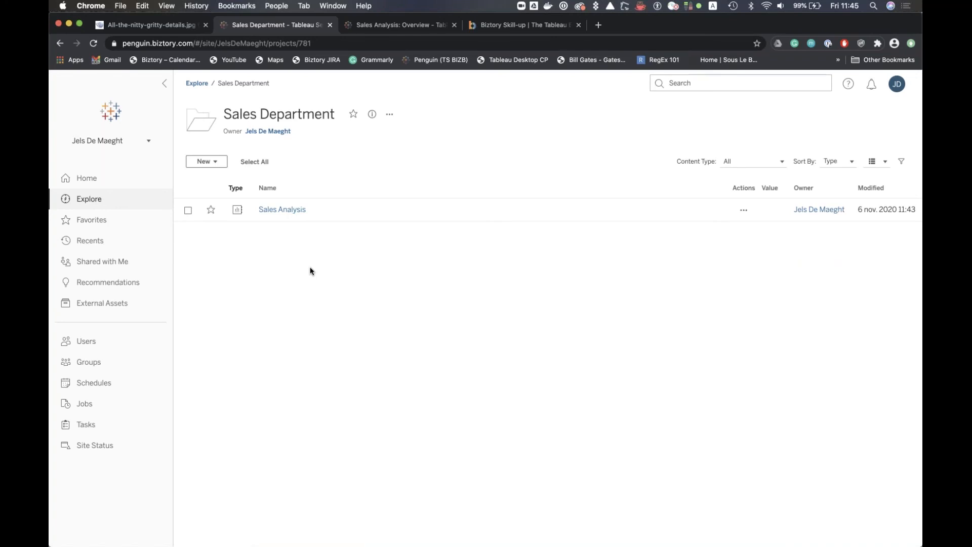
click(284, 209)
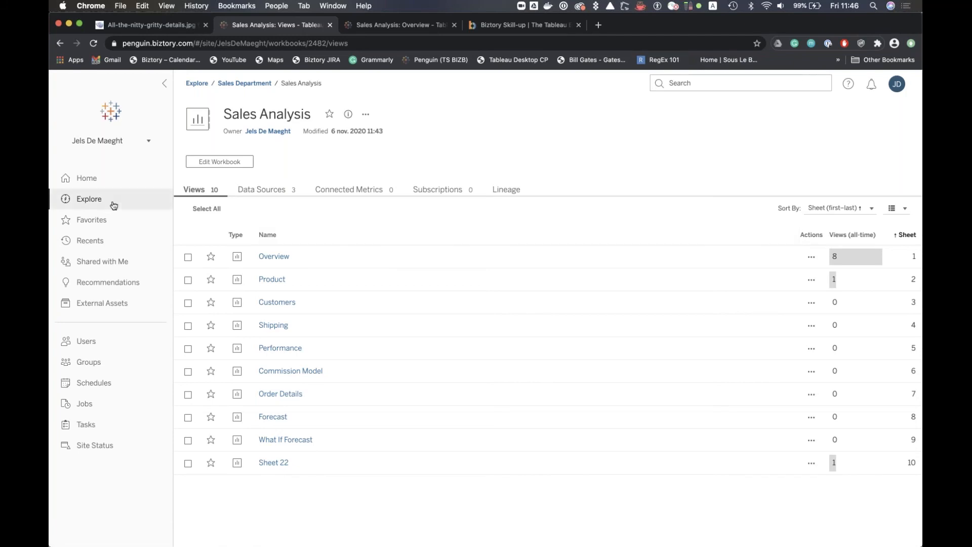
click(96, 203)
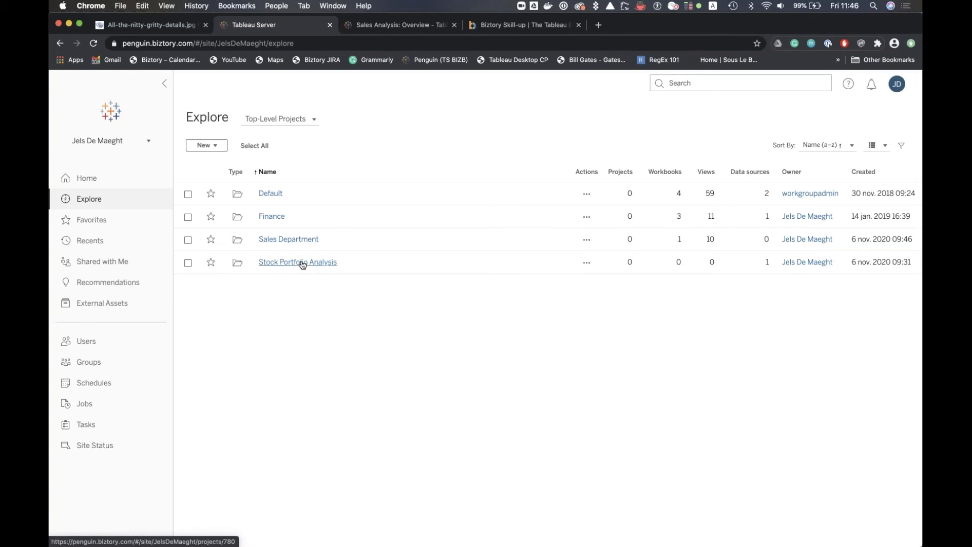
Open the SP500 - Stock data source from the Stock Portfolio Analysis project, return to the project and reopen the data source
mouse_move(302, 265)
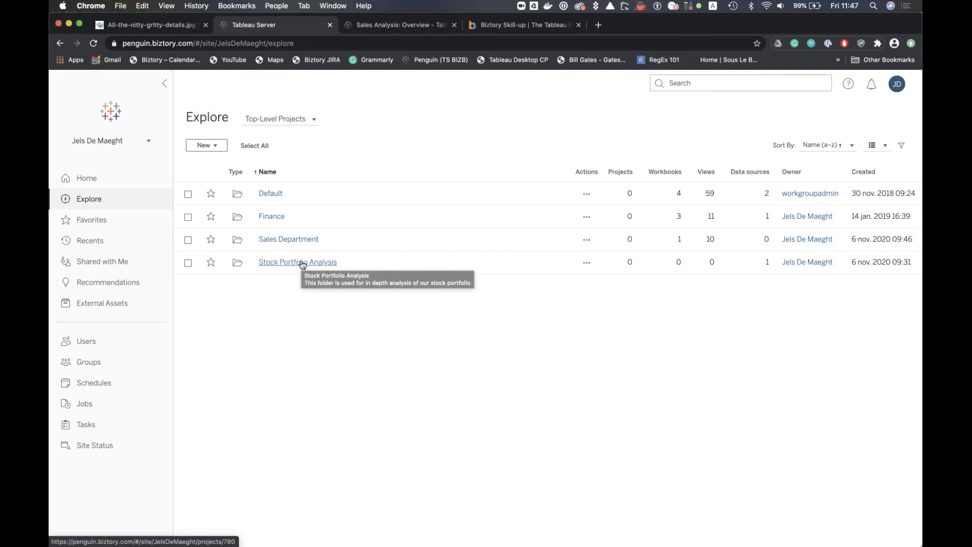
click(302, 262)
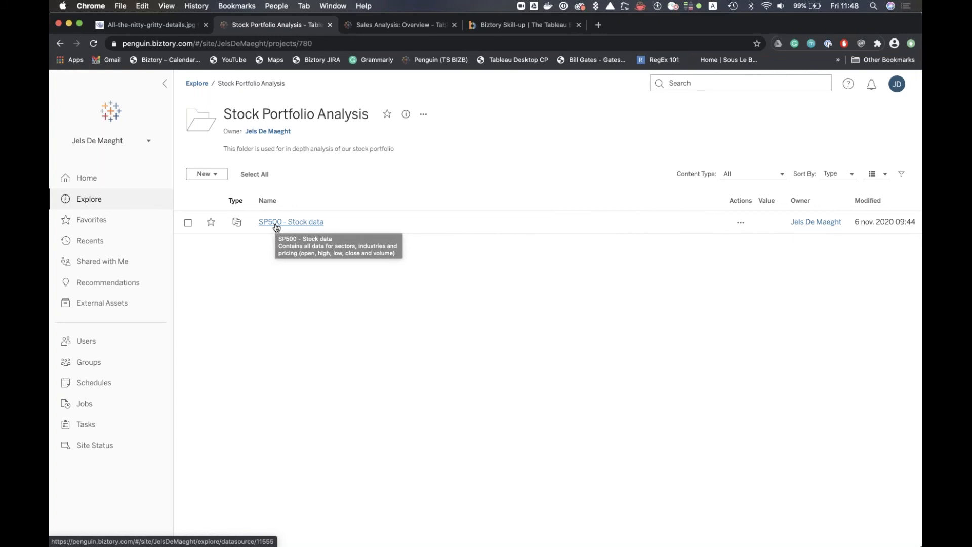
click(277, 222)
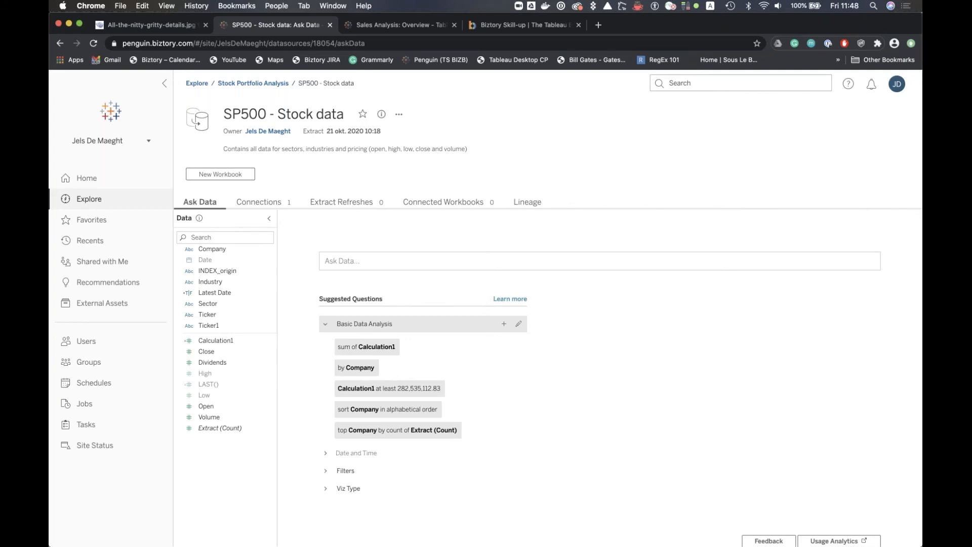
click(258, 89)
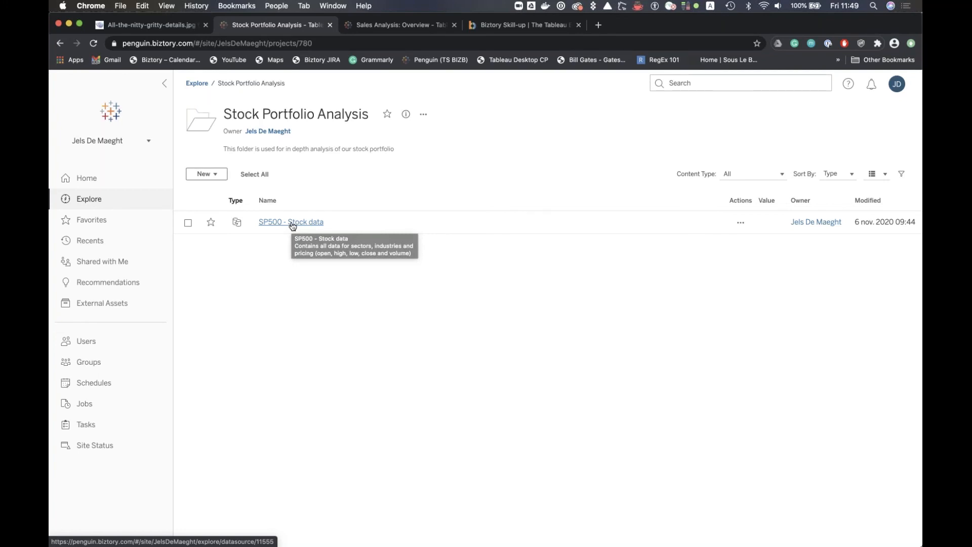
click(293, 223)
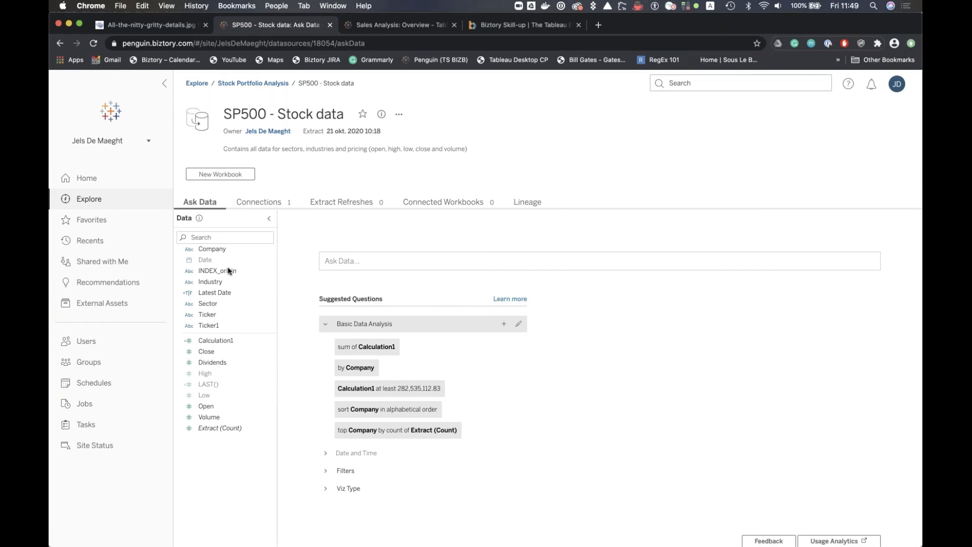
Examine the details of the data source's fields in Ask Data, including Company, INDEX_origin, Calculation1, Close and LAST()
mouse_move(231, 249)
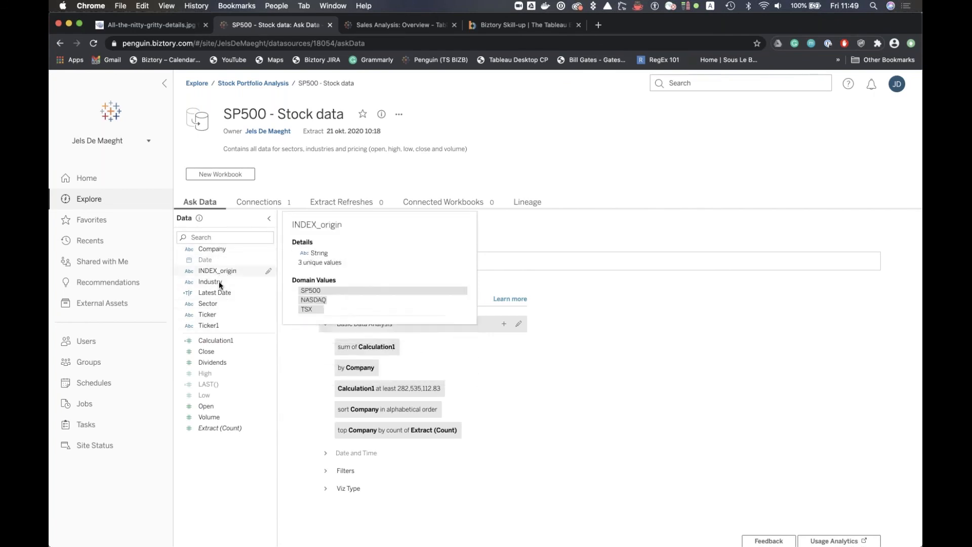
mouse_move(219, 317)
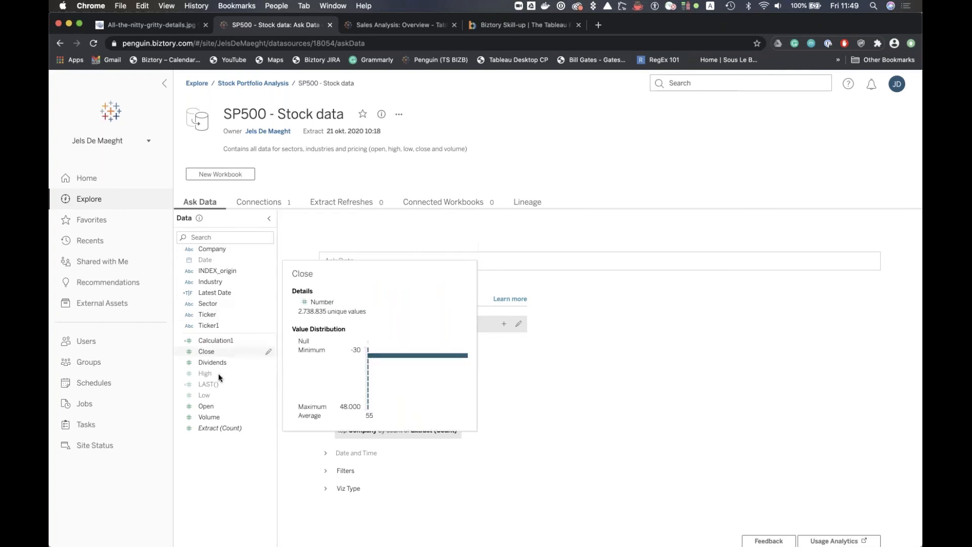
mouse_move(218, 406)
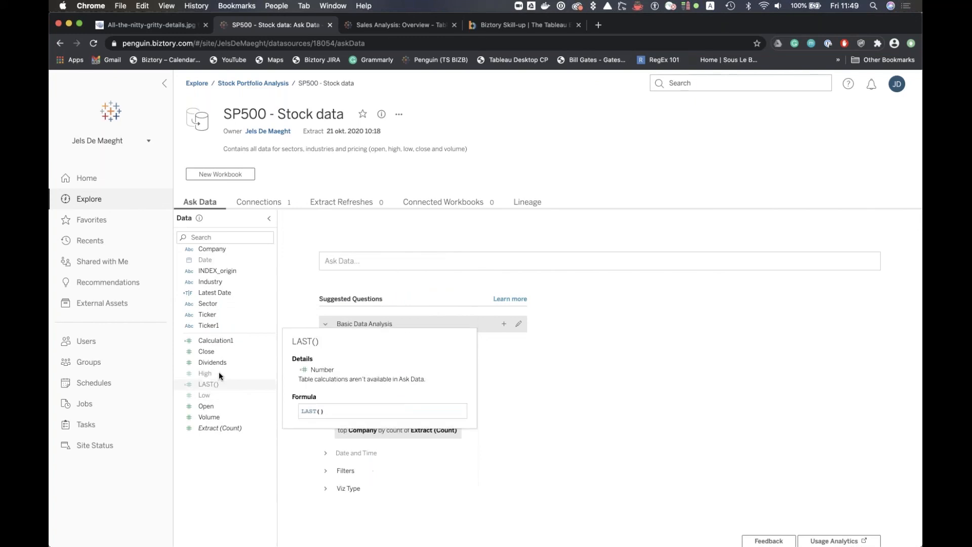
mouse_move(224, 383)
mouse_move(225, 351)
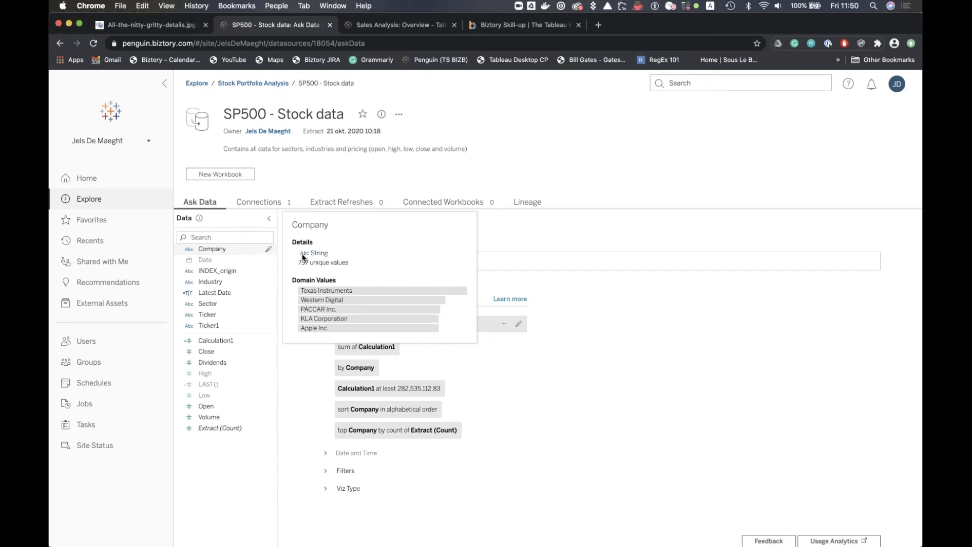
mouse_move(241, 251)
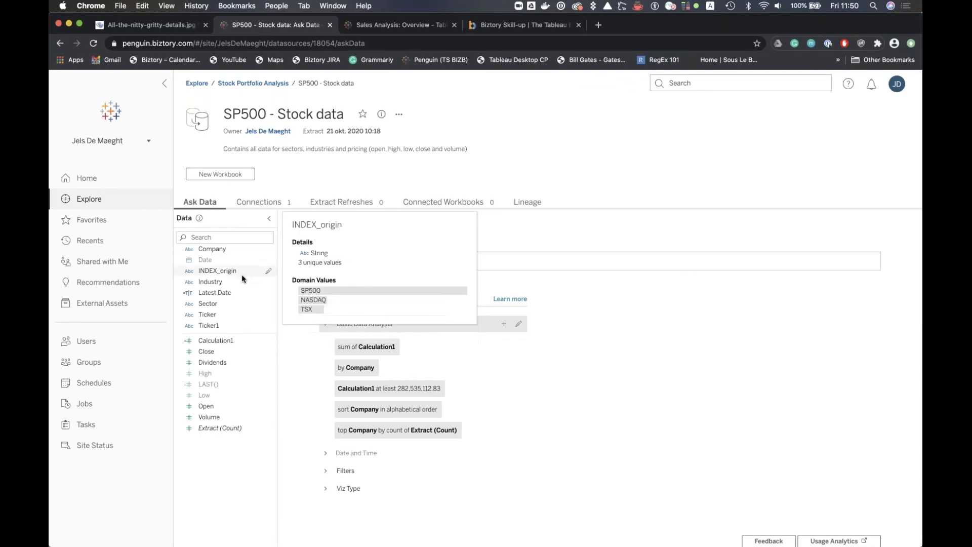
mouse_move(238, 281)
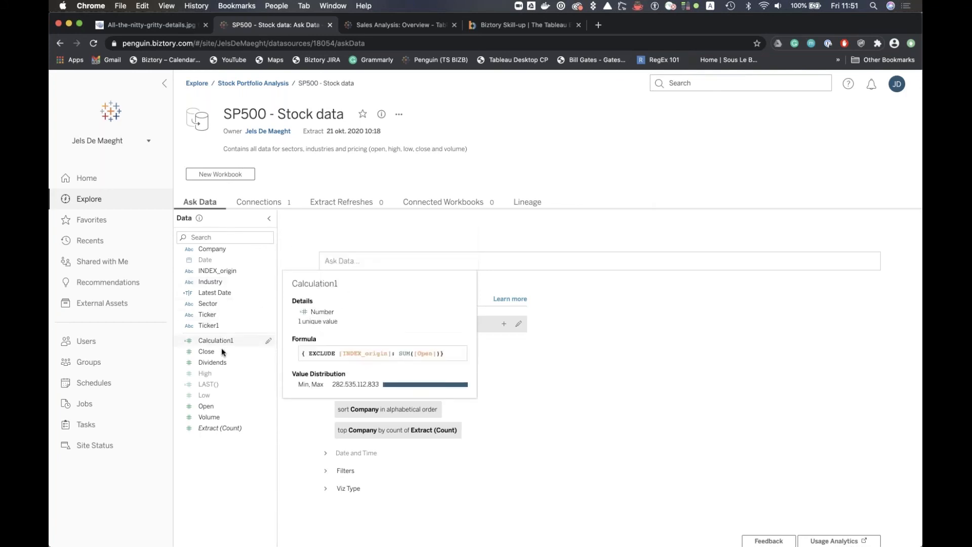
mouse_move(220, 351)
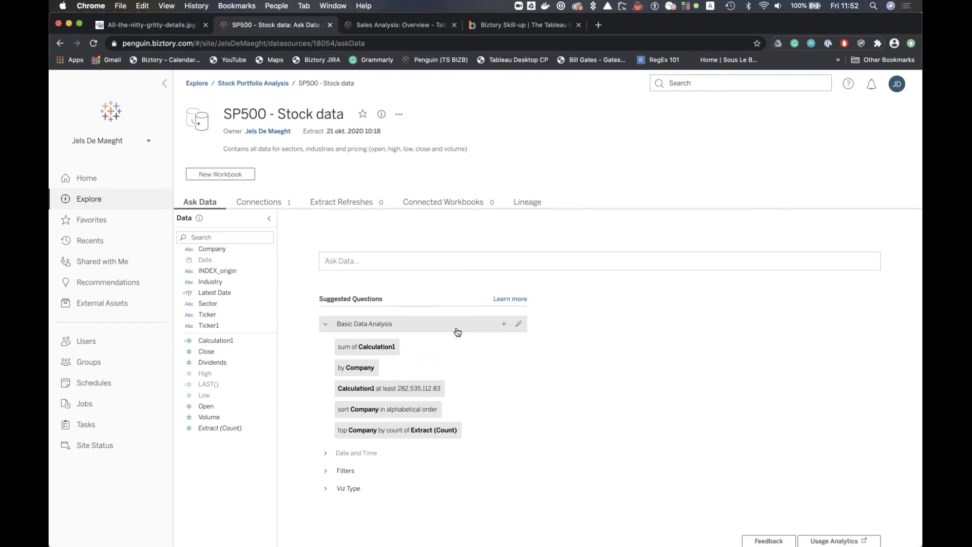
Query Ask Data for company, run the suggested question "sort Company in alphabetical order", and dismiss the tip on refining questions
click(402, 259)
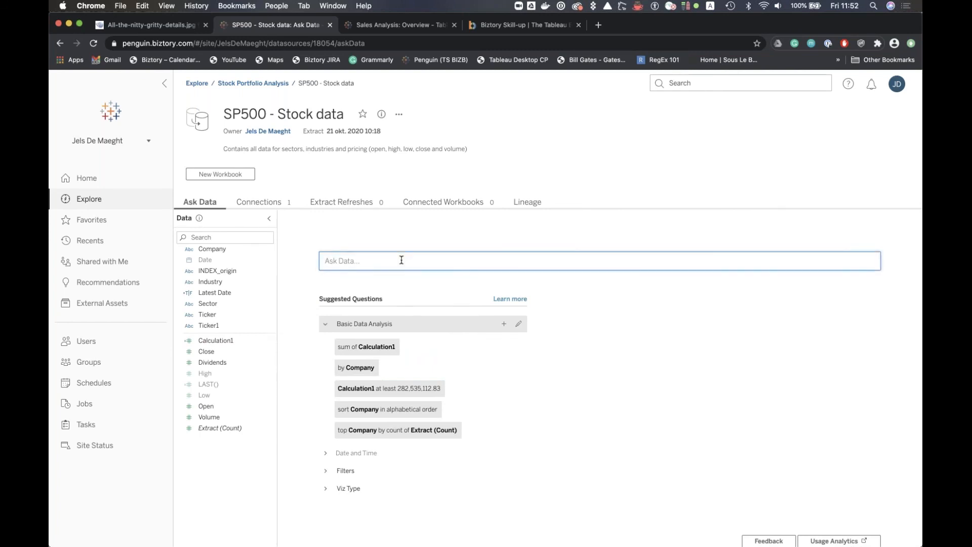
text(company)
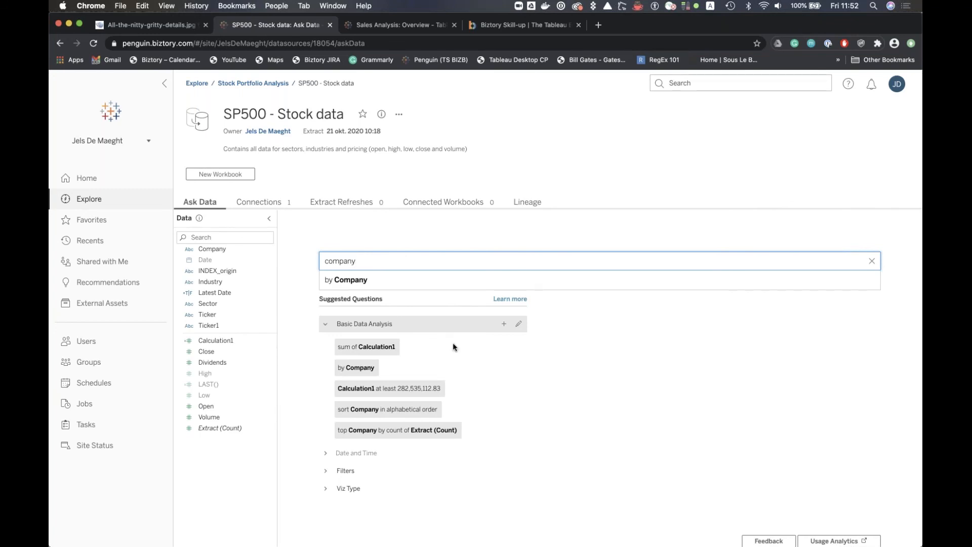
click(385, 410)
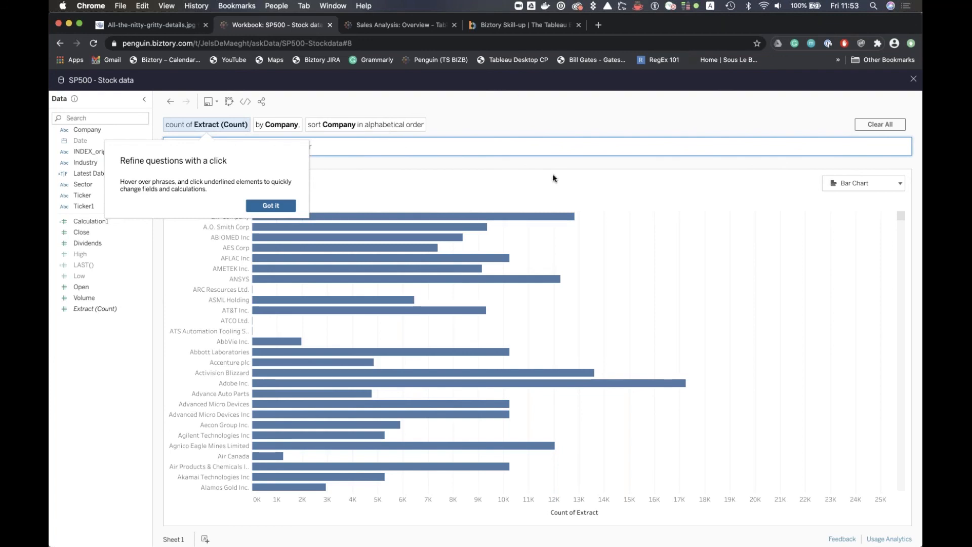
click(499, 185)
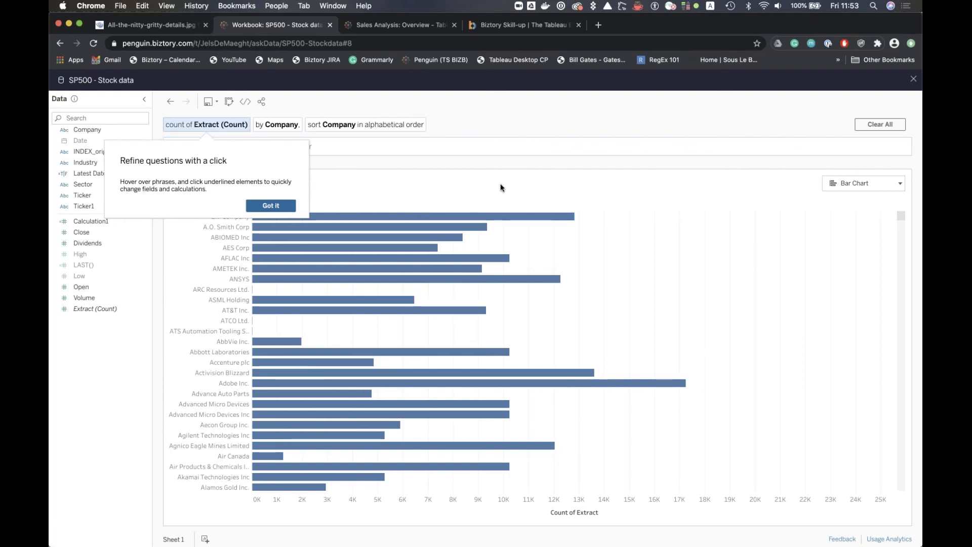
click(271, 207)
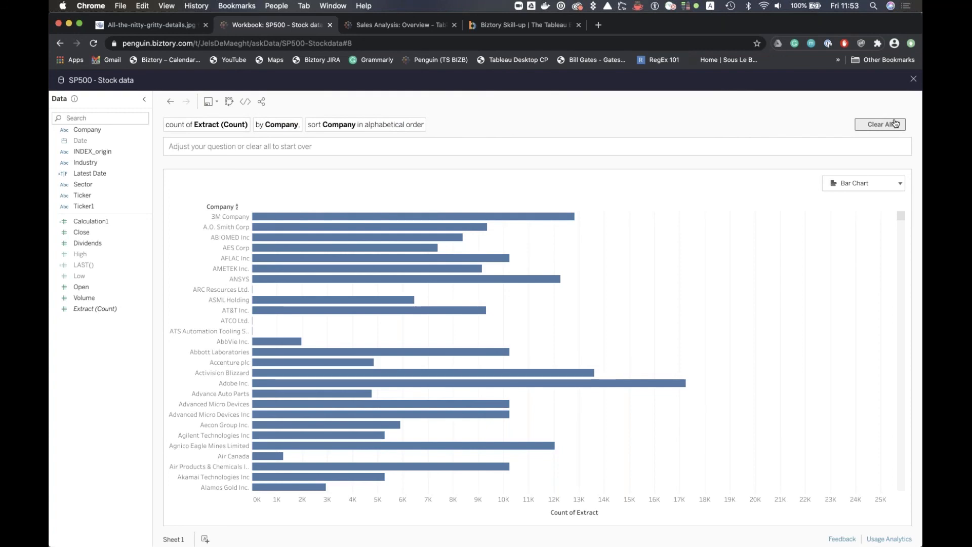
Check which chart types are offered for the Ask Data result, and close it to return to the data source page
click(901, 185)
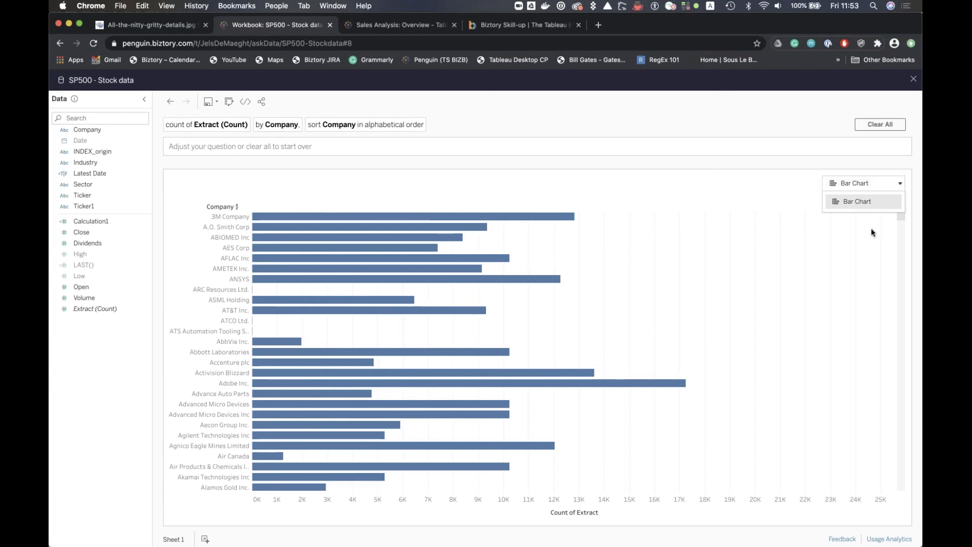
click(900, 183)
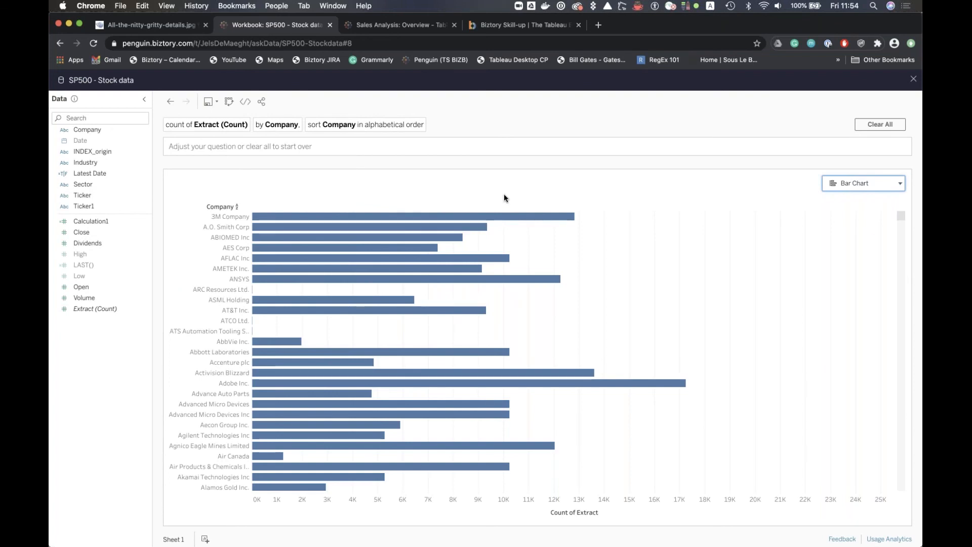
click(914, 84)
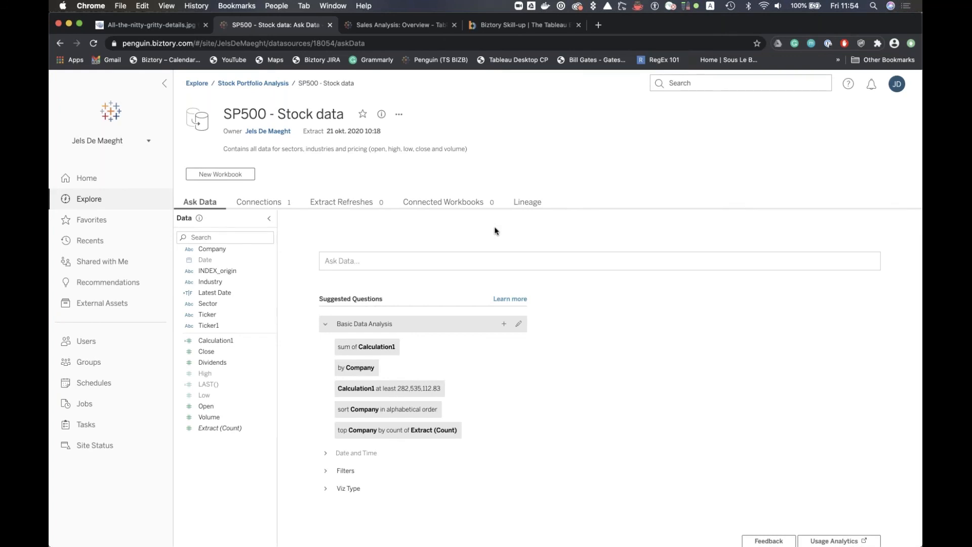
Create a new workbook from the SP500 - Stock data source, try Extract (Count) as text in Sheet 1, and replace it with Company on Rows
click(227, 174)
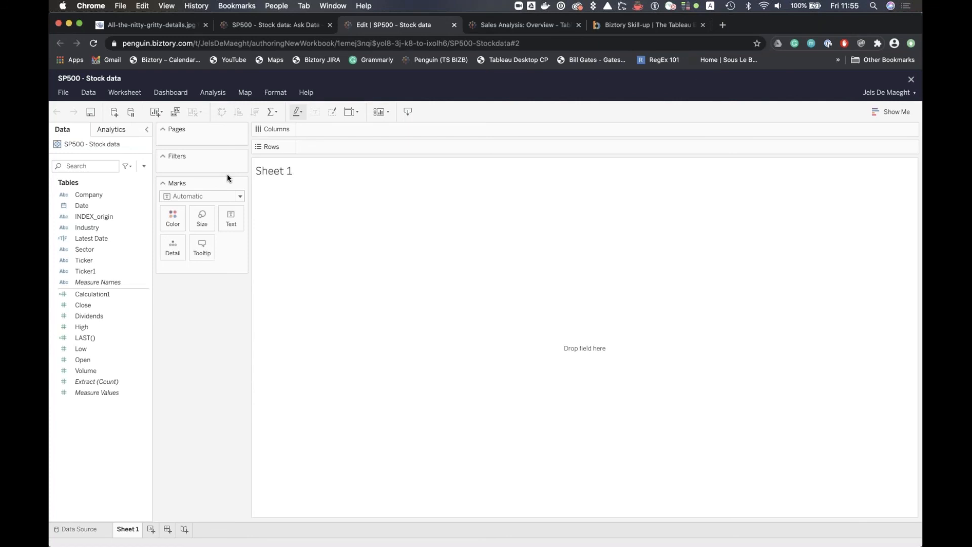
drag(105, 382, 235, 218)
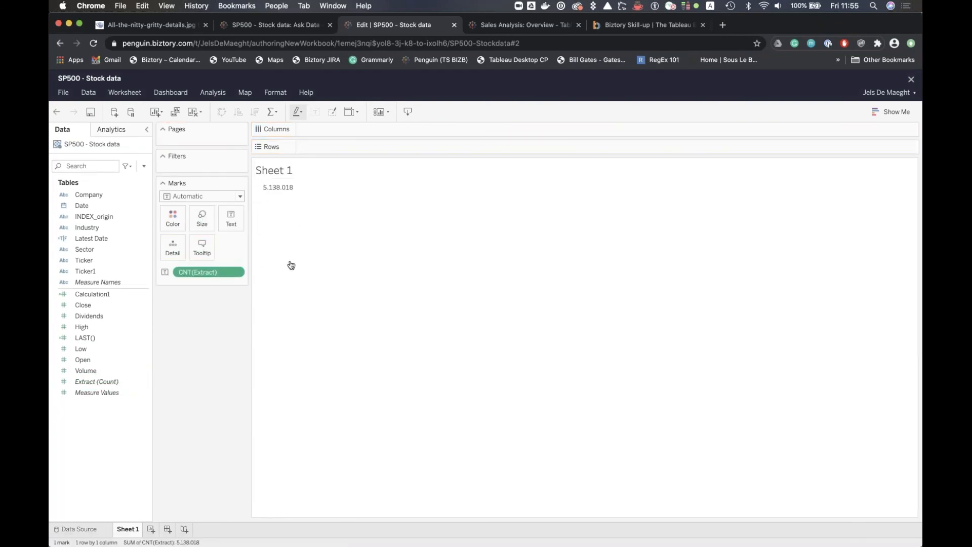
drag(221, 272, 131, 242)
drag(86, 195, 343, 150)
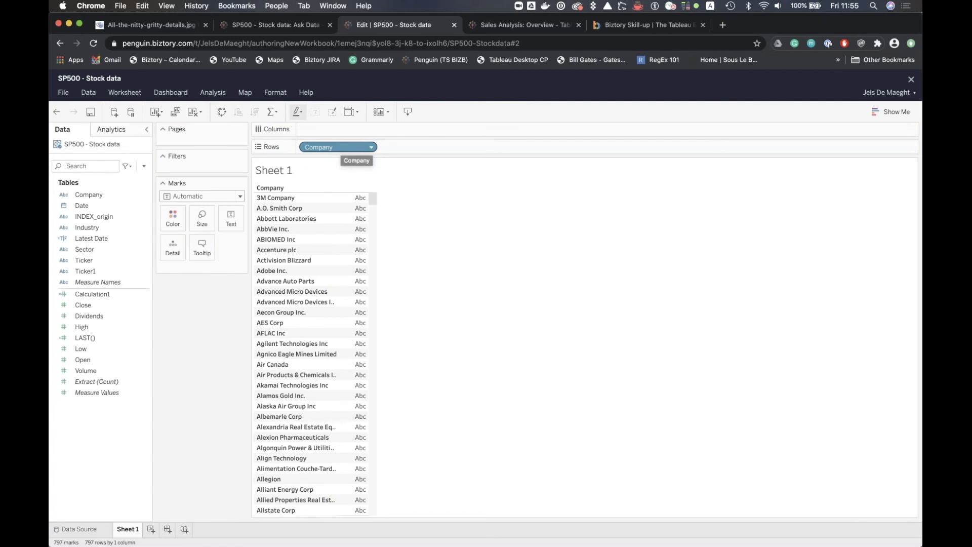
Switch back to the server site, list all workbooks in Explore from the Home page, and view the Favorites page
click(294, 28)
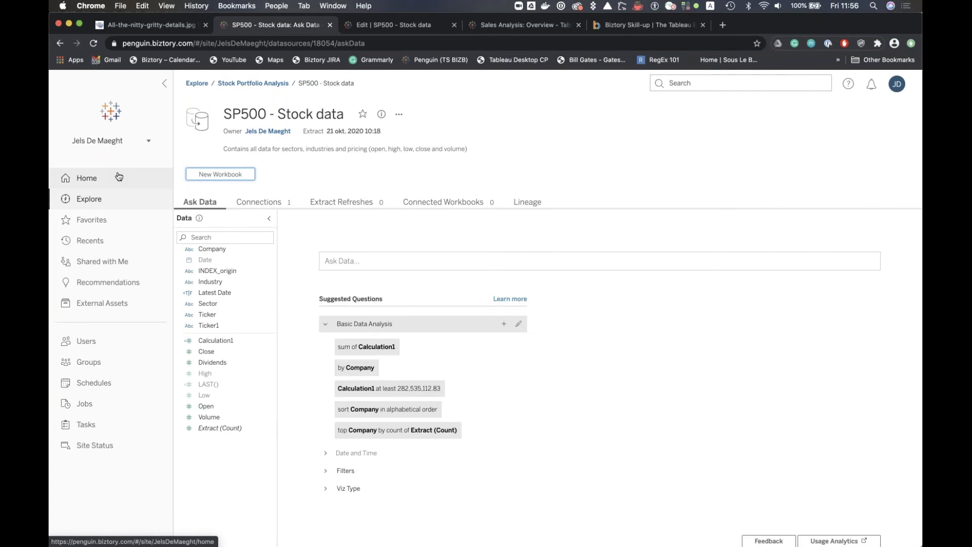
click(87, 178)
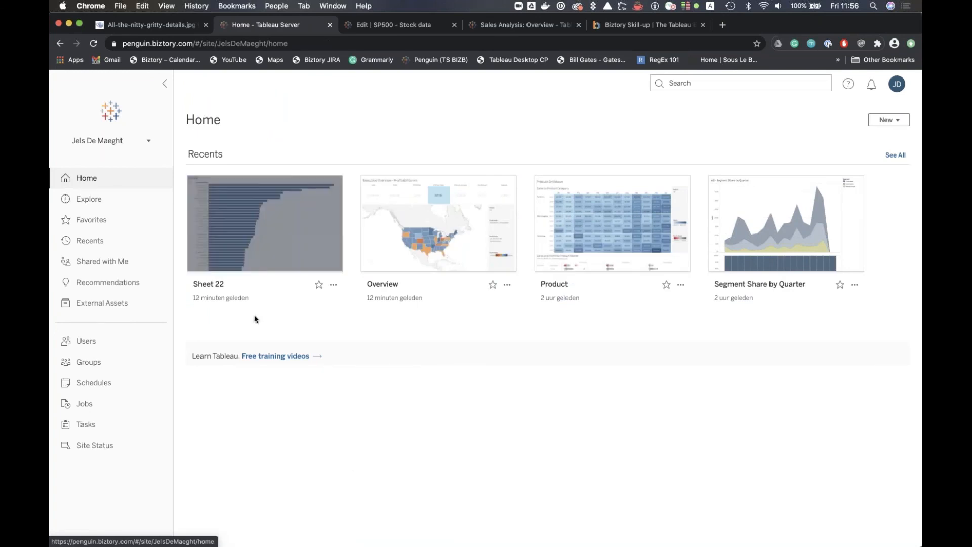
click(101, 203)
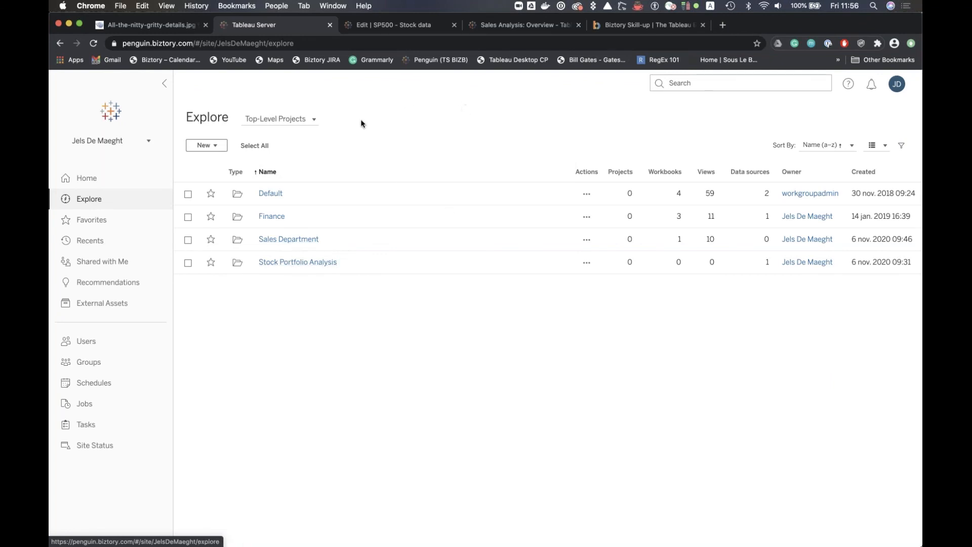
click(313, 120)
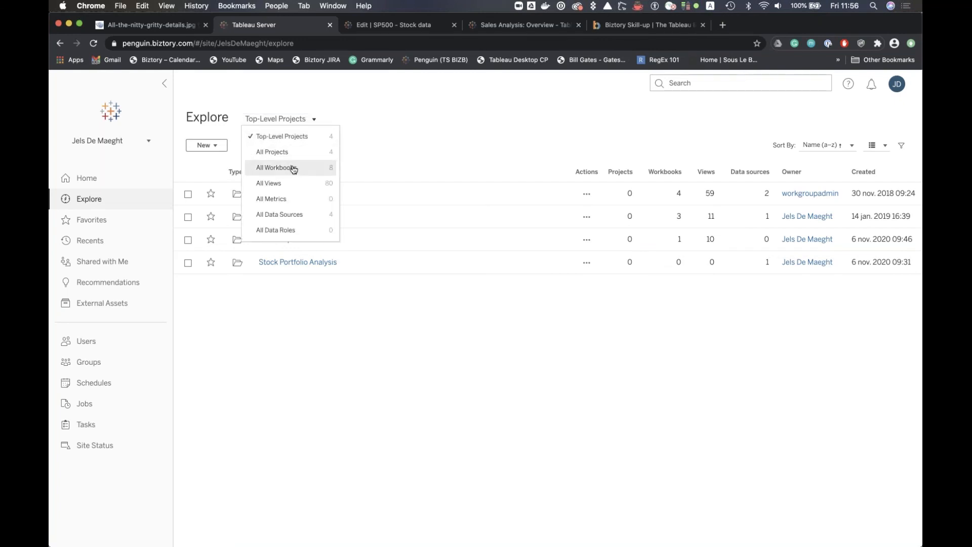
click(294, 168)
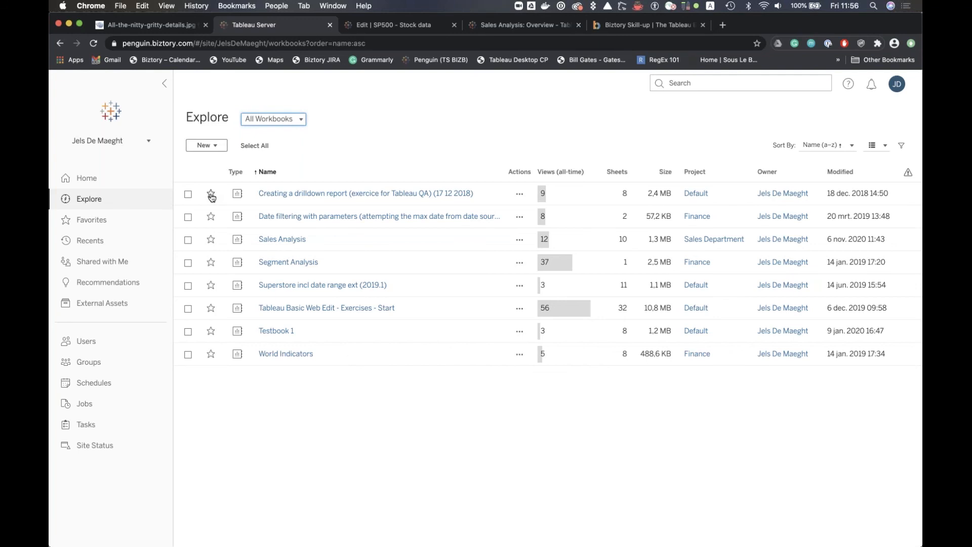
click(127, 222)
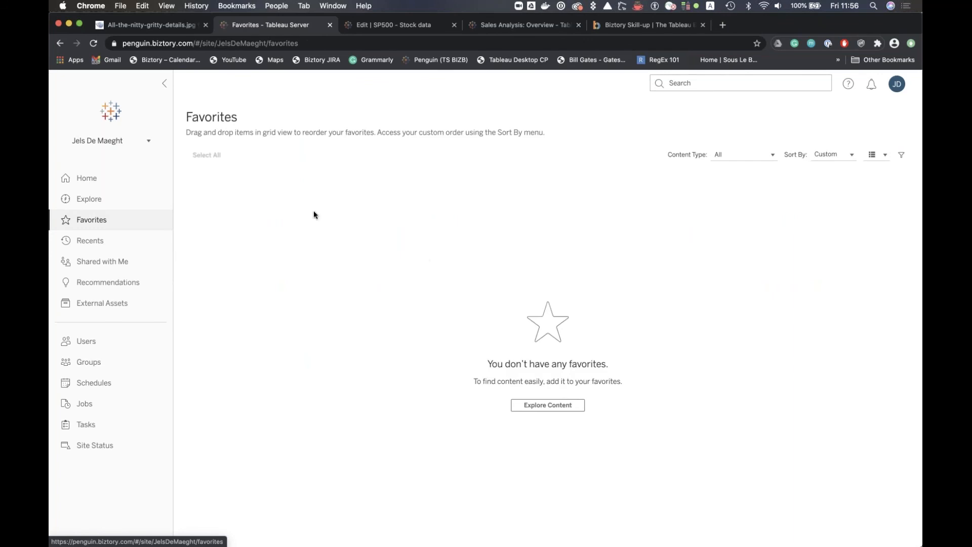
Mark the World Indicators and Sales Analysis workbooks as favorites in the list of all workbooks, and show the Favorites page
click(134, 199)
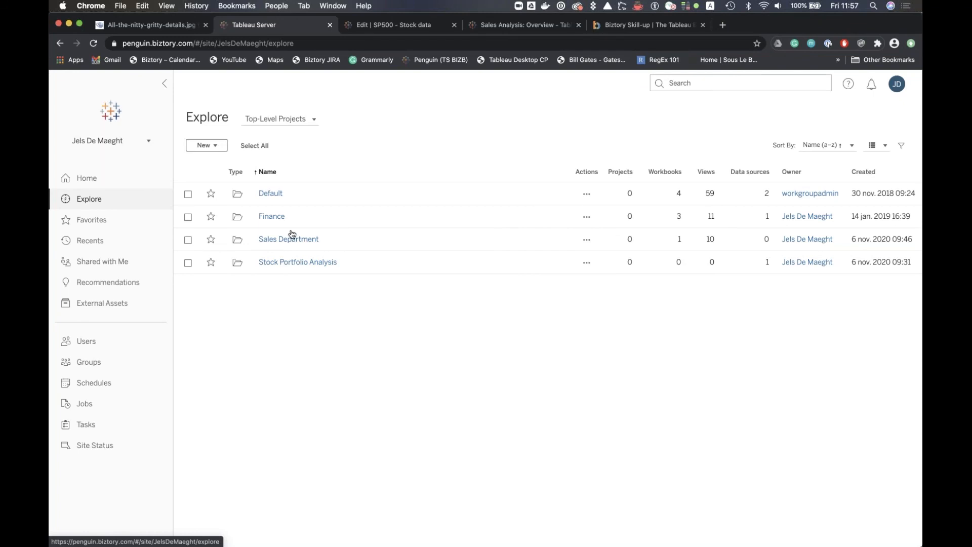
click(285, 122)
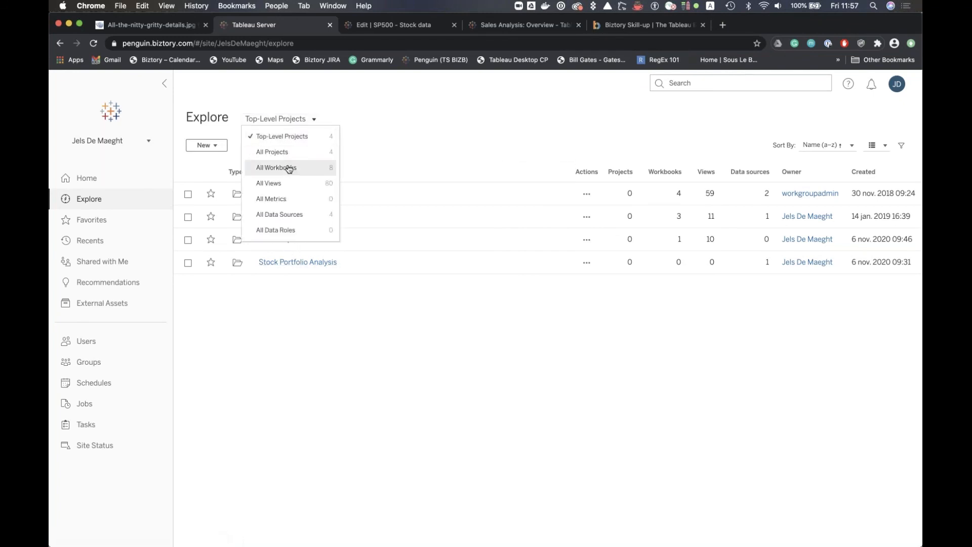
click(286, 166)
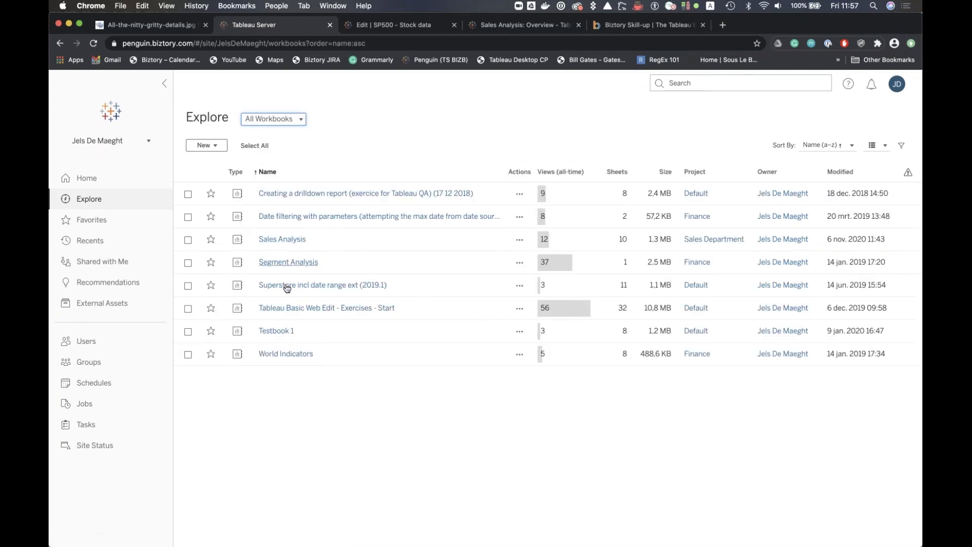
click(211, 354)
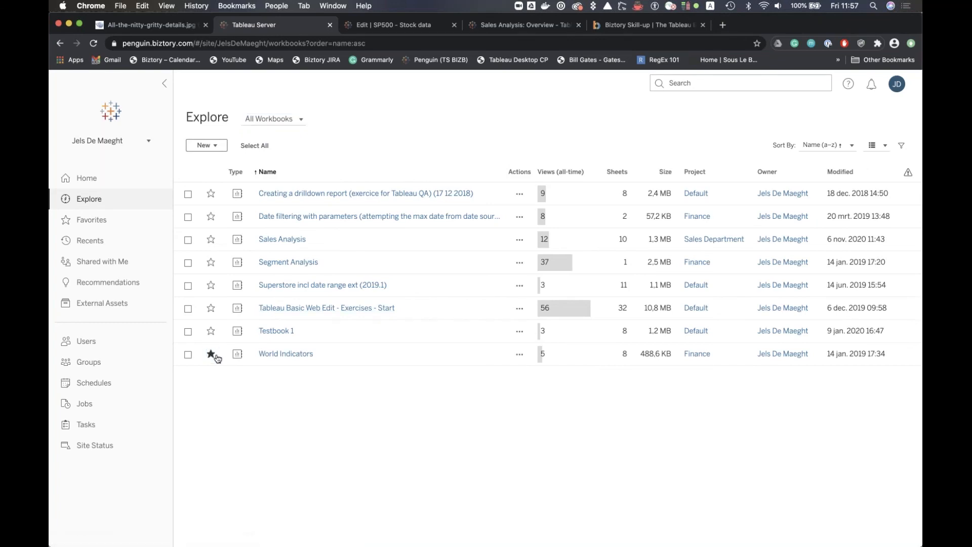
click(212, 241)
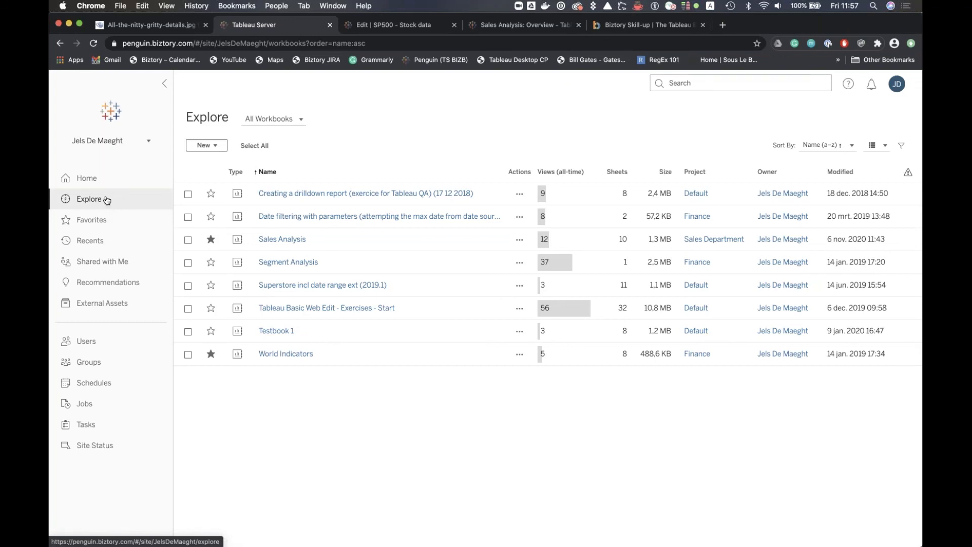
click(101, 222)
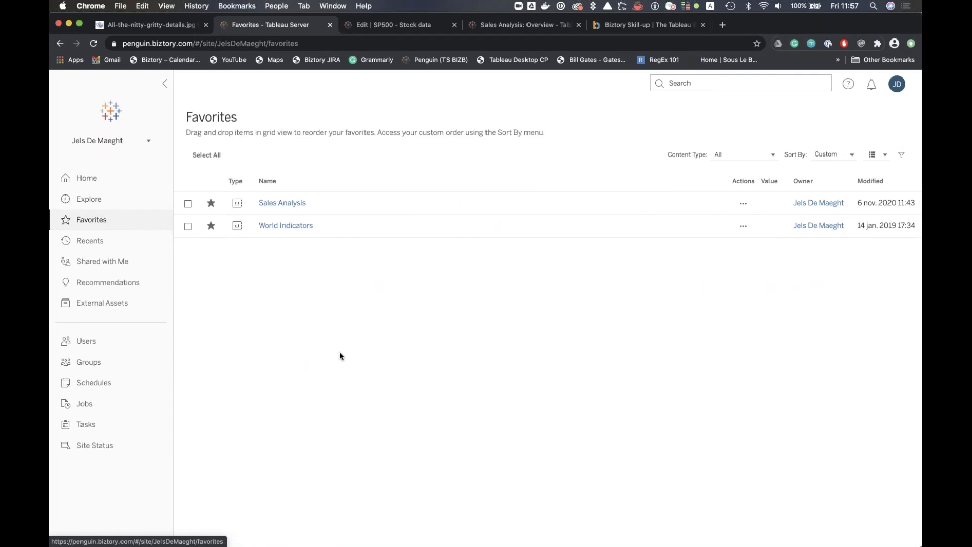
Show the site's Home page, the top-level projects in Explore, and the Favorites page in turn
click(110, 182)
mouse_move(281, 219)
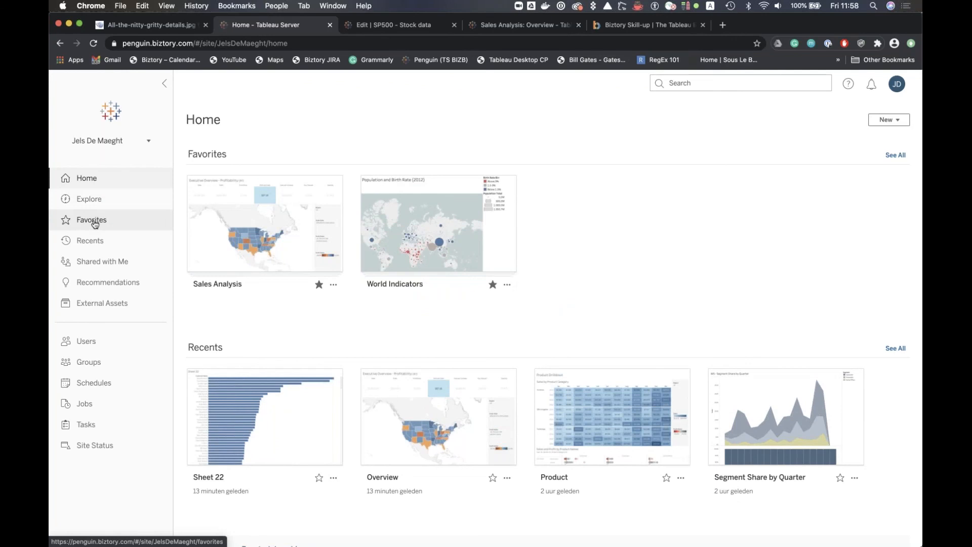
click(102, 203)
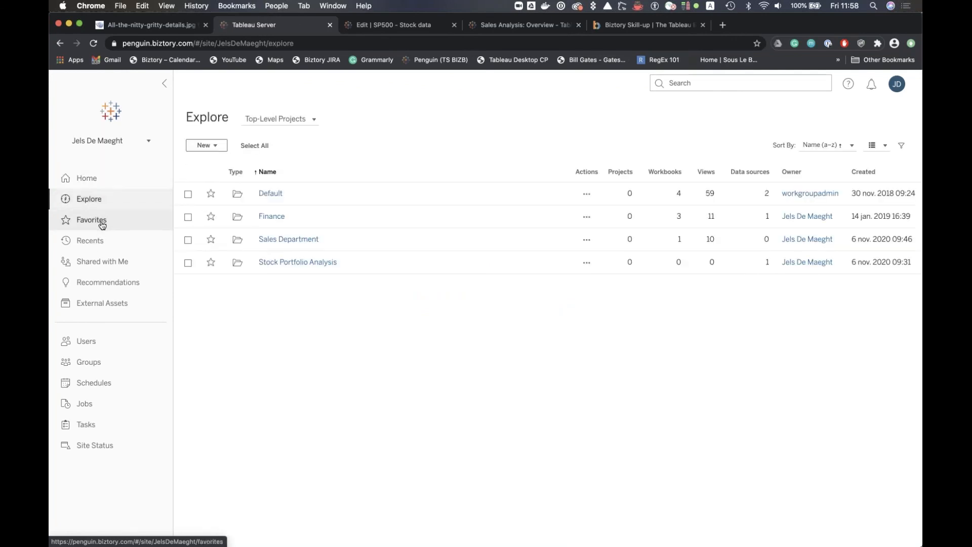
click(100, 219)
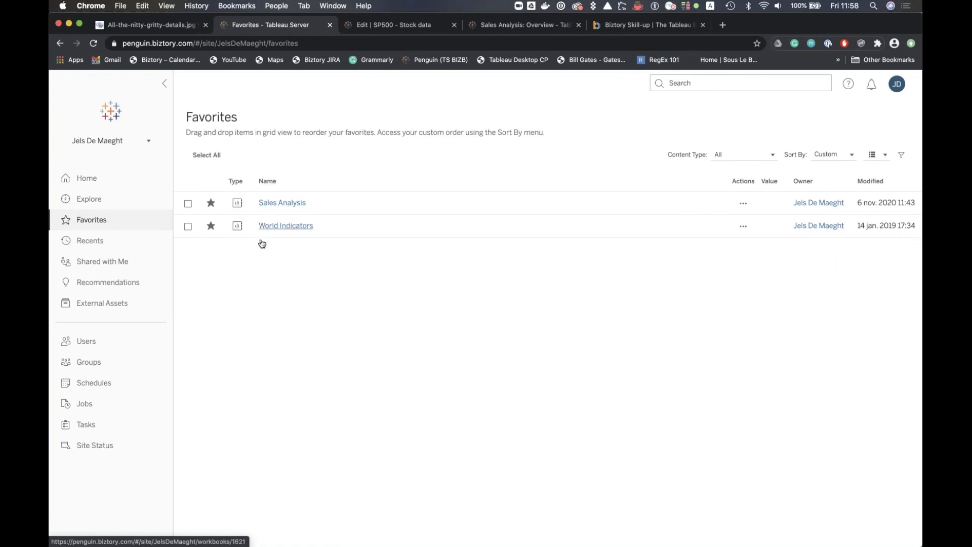
Show the Recents page and check which sort options it offers
click(105, 243)
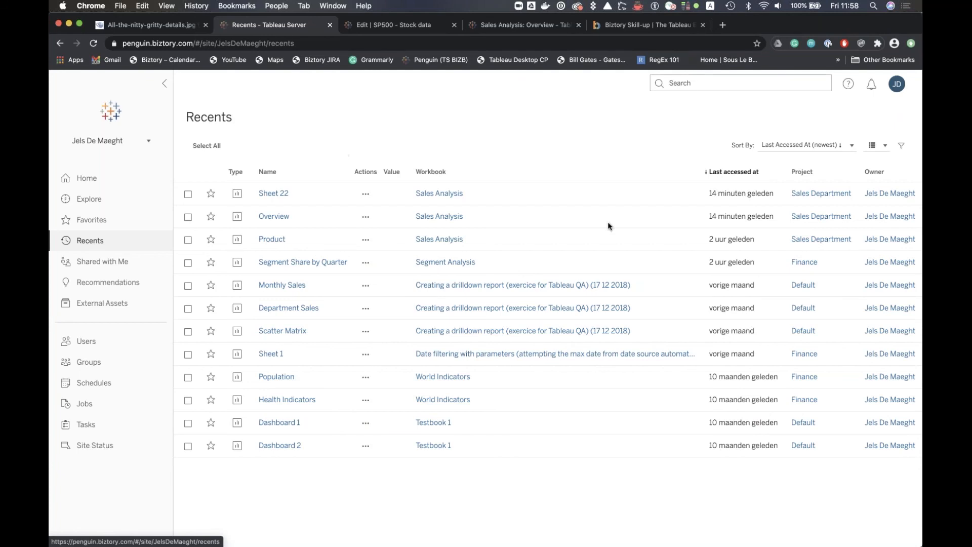
click(840, 147)
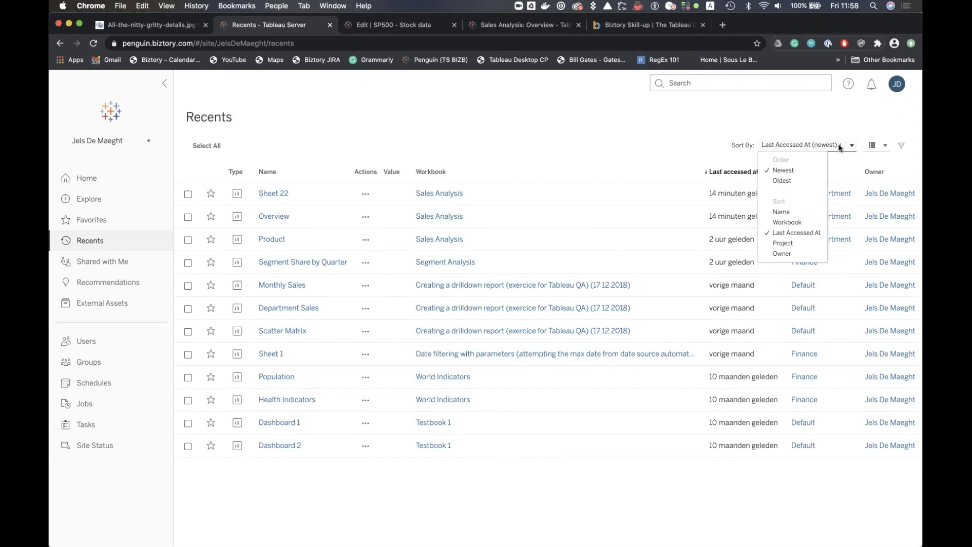
click(673, 144)
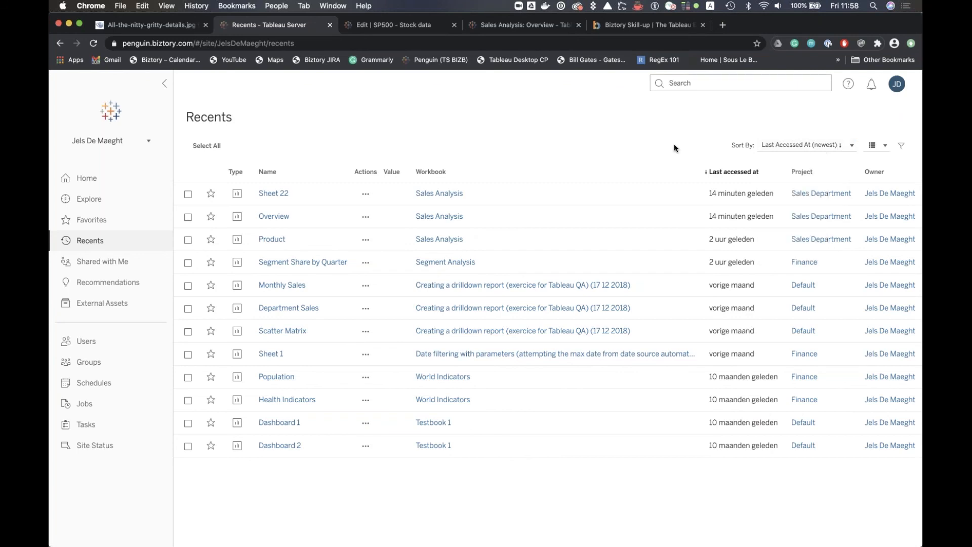
Search the site's content for "sp" to preview the suggestions, and clear the search
click(703, 83)
text(sp)
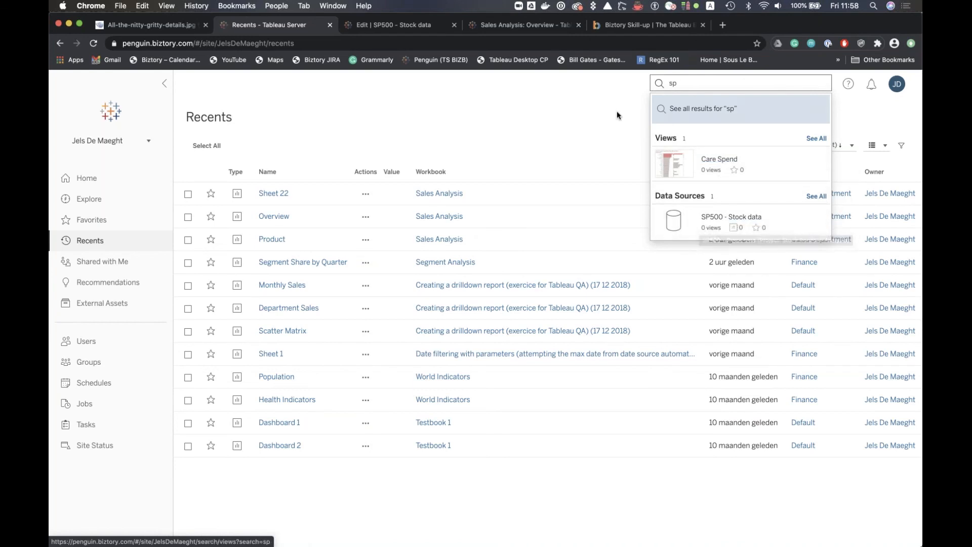
key(BackSpace)
key(BackSpace)
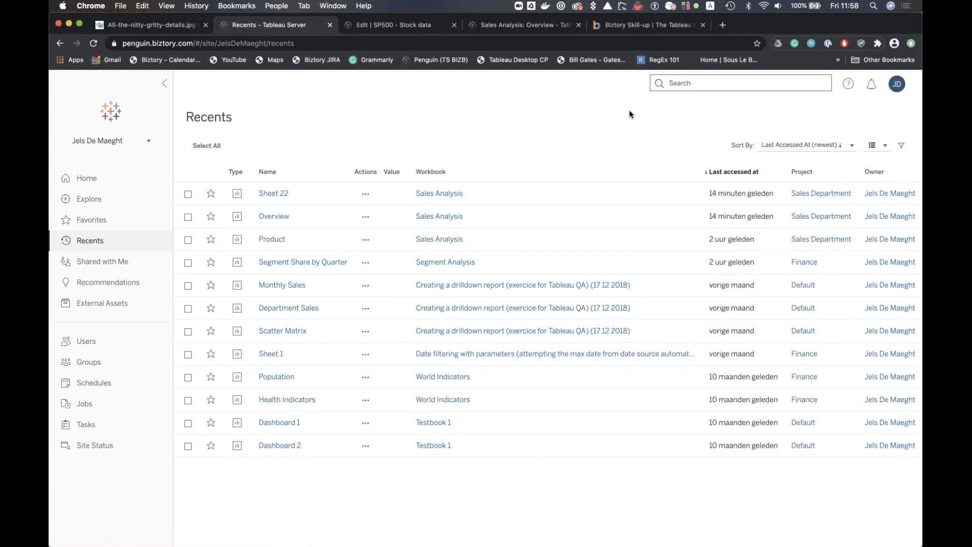
click(651, 140)
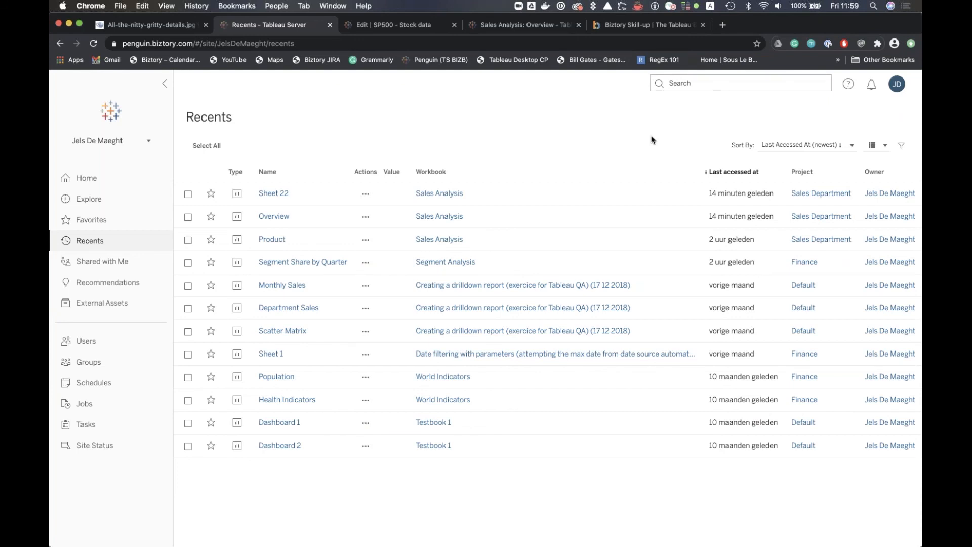
View the Recommendations and Shared with Me pages, and return to the Home page
click(104, 288)
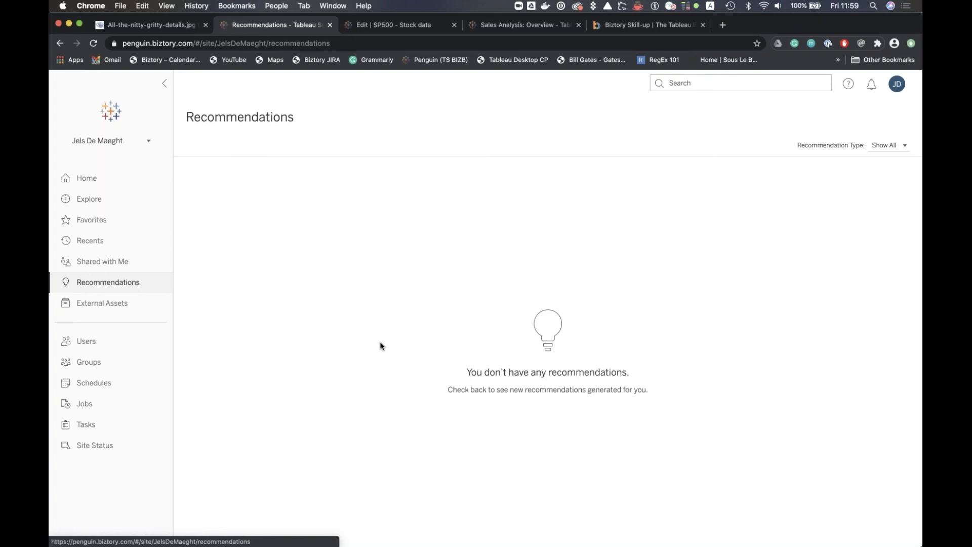
click(122, 262)
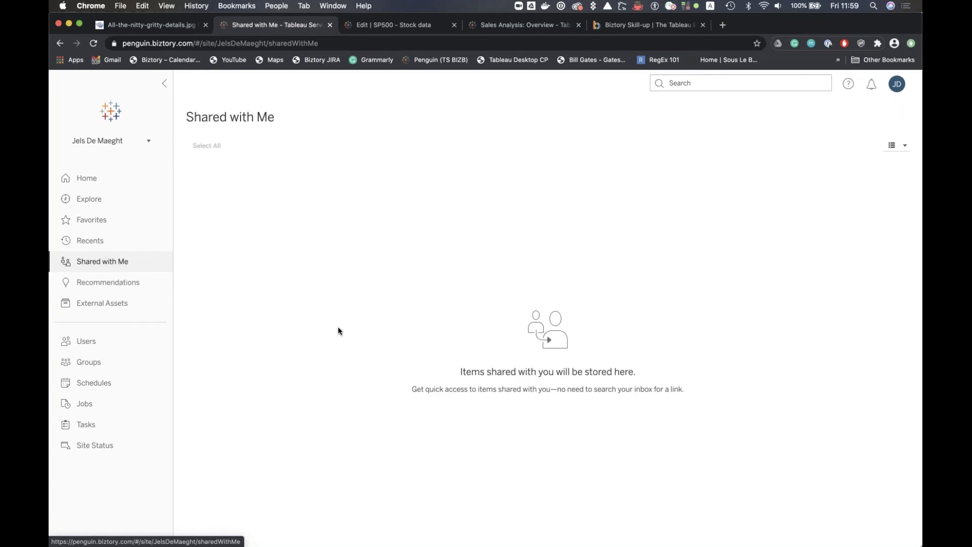
click(110, 180)
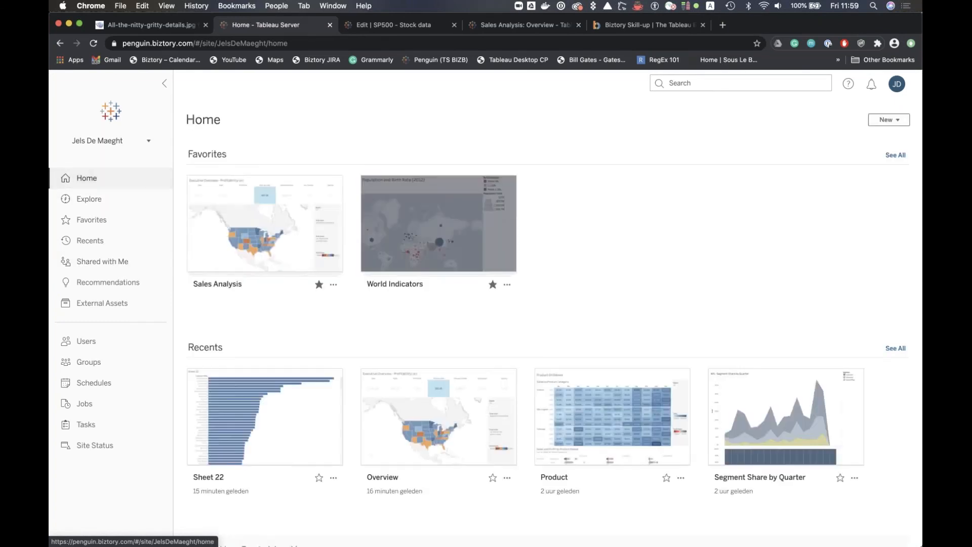
Open the Overview view of the favorite Sales Analysis workbook, and check its sharing options and download file formats
click(264, 222)
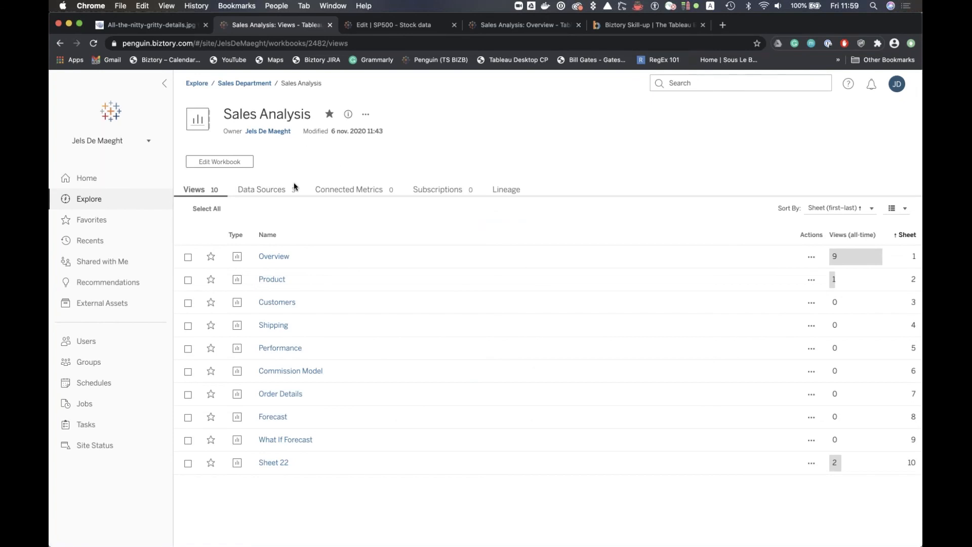
click(275, 258)
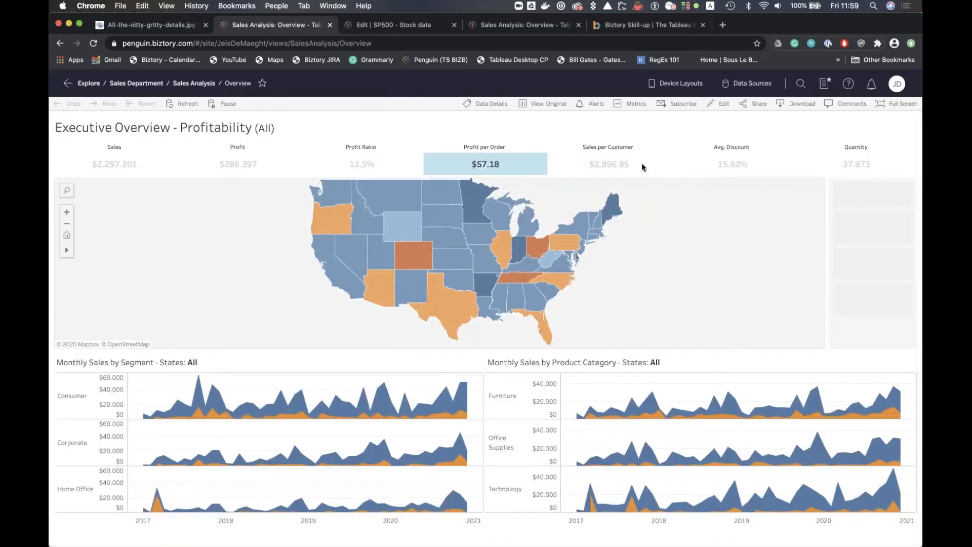
click(754, 103)
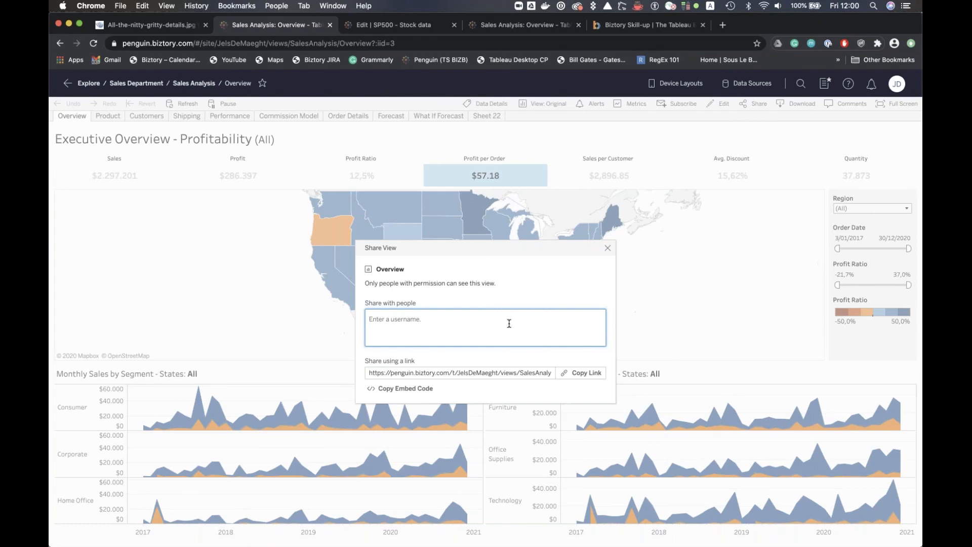
click(607, 249)
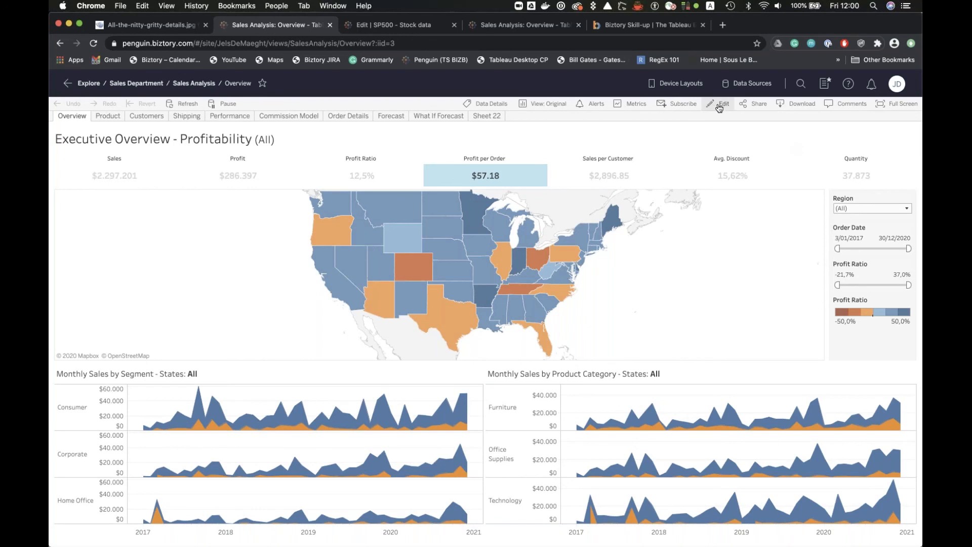
click(800, 106)
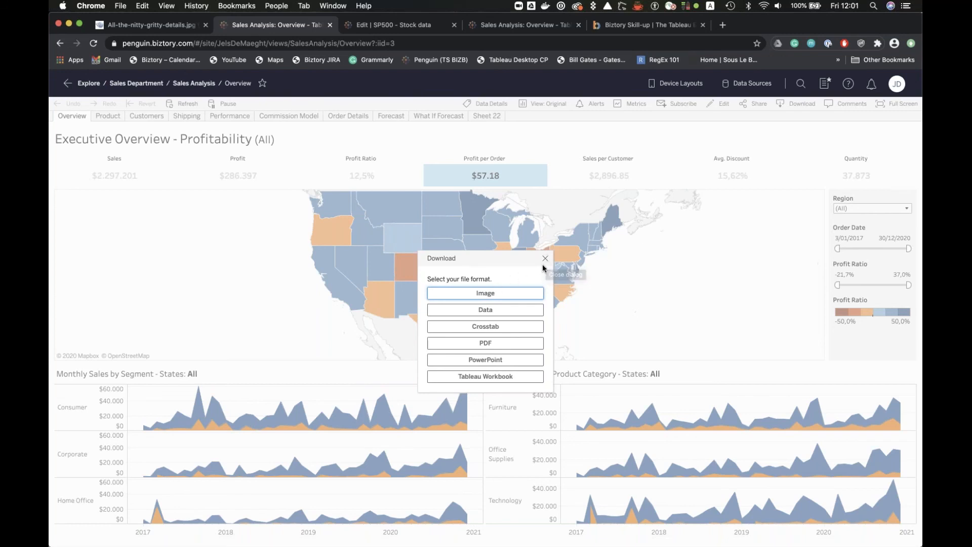
click(545, 259)
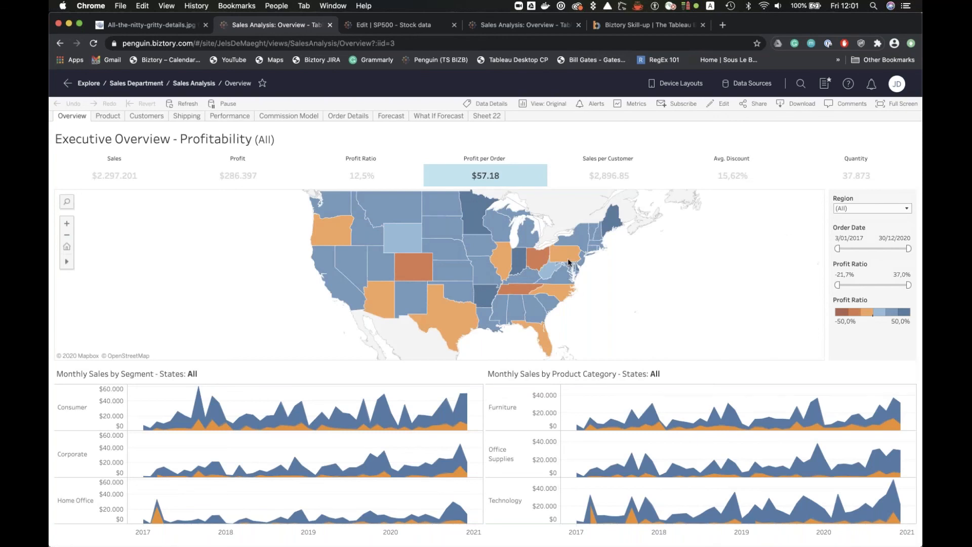
Select Texas on the Overview map, set the Region filter to East, and select Pennsylvania instead
click(448, 317)
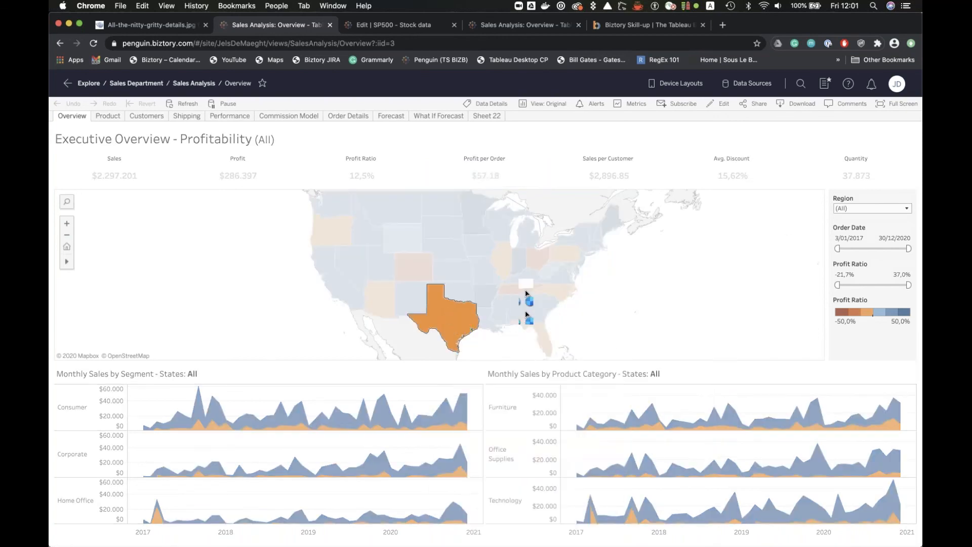
click(870, 209)
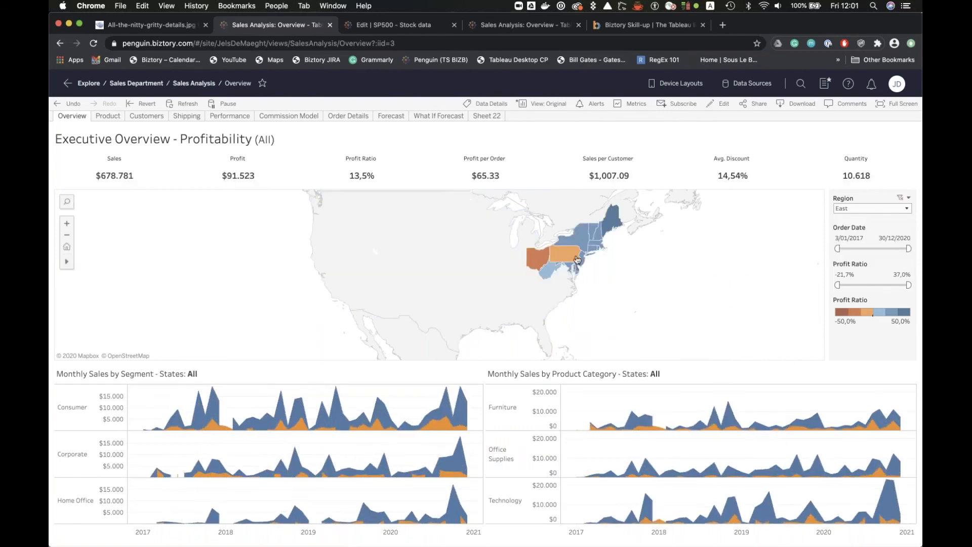
click(560, 261)
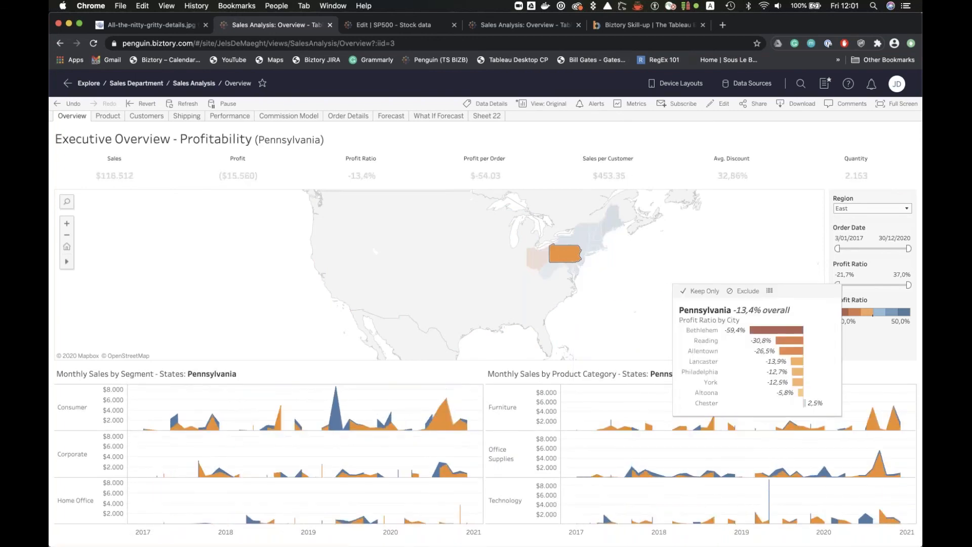
click(850, 104)
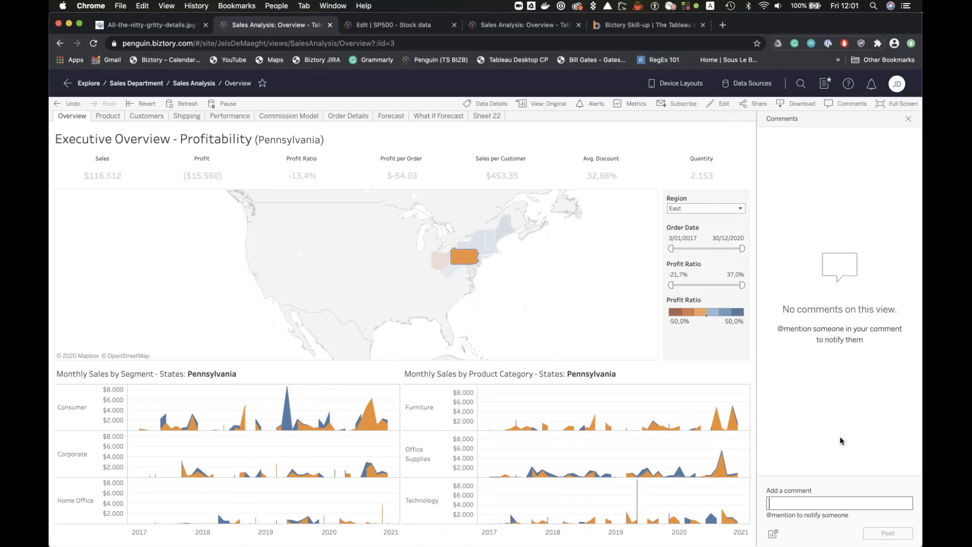
text(@)
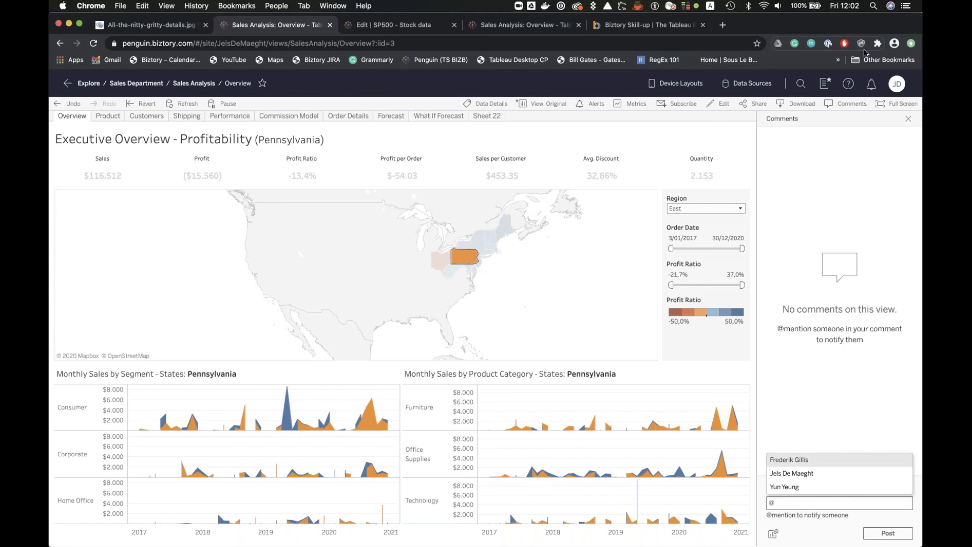
click(872, 87)
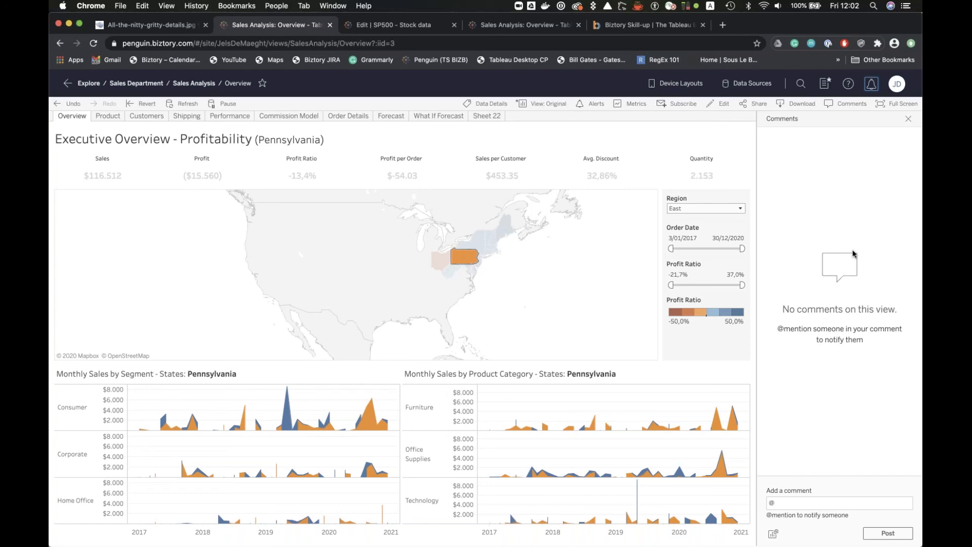
click(908, 119)
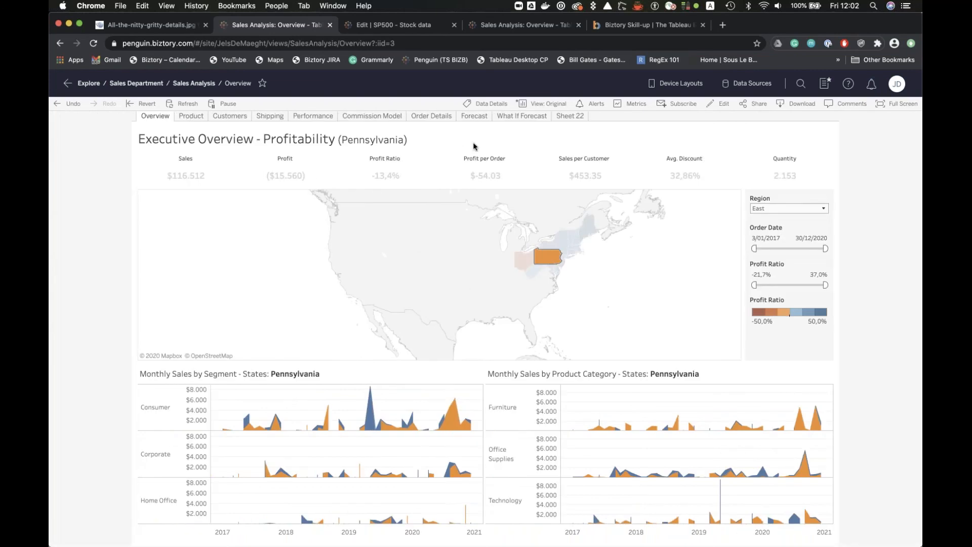
click(147, 116)
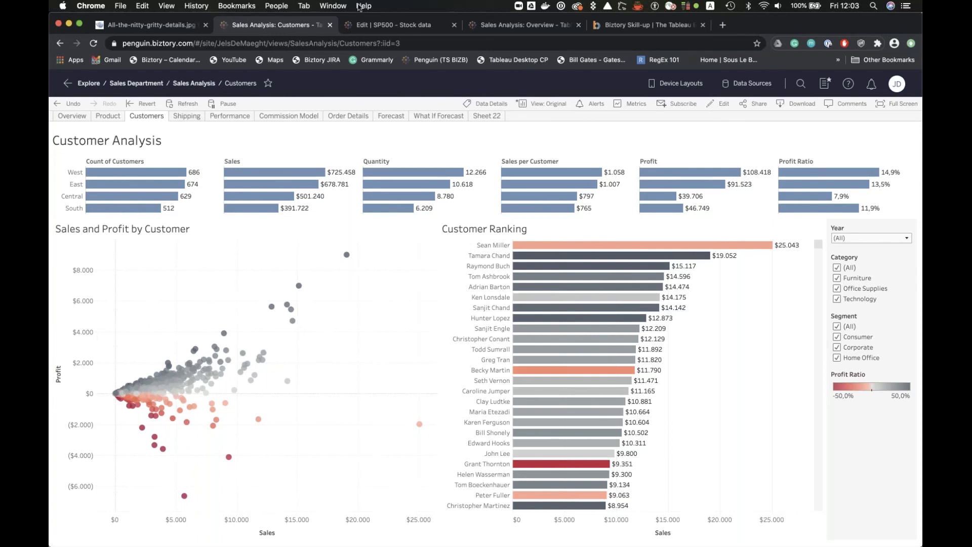
Switch to the Biztory website, open its Training page, and look through the Tableau training offer
click(627, 28)
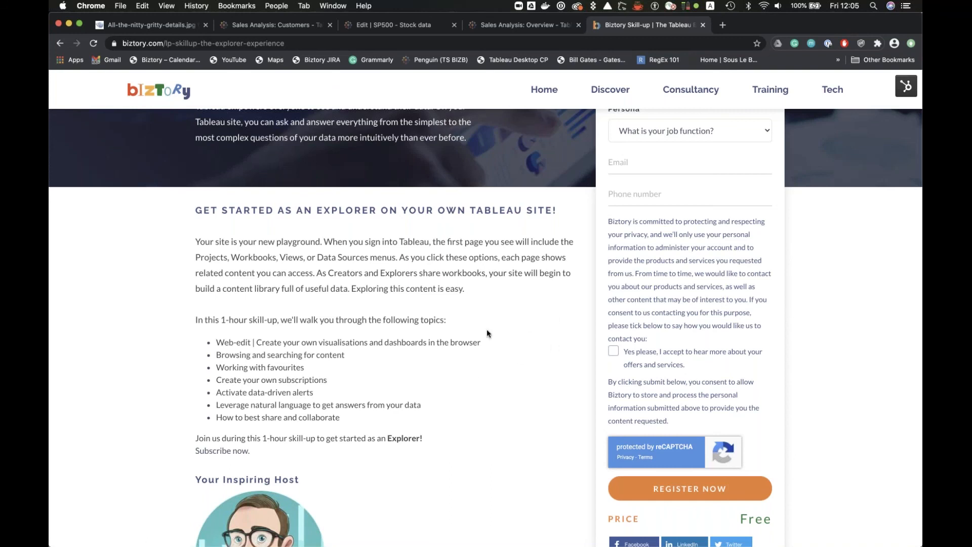
scroll(487, 329, up, 5)
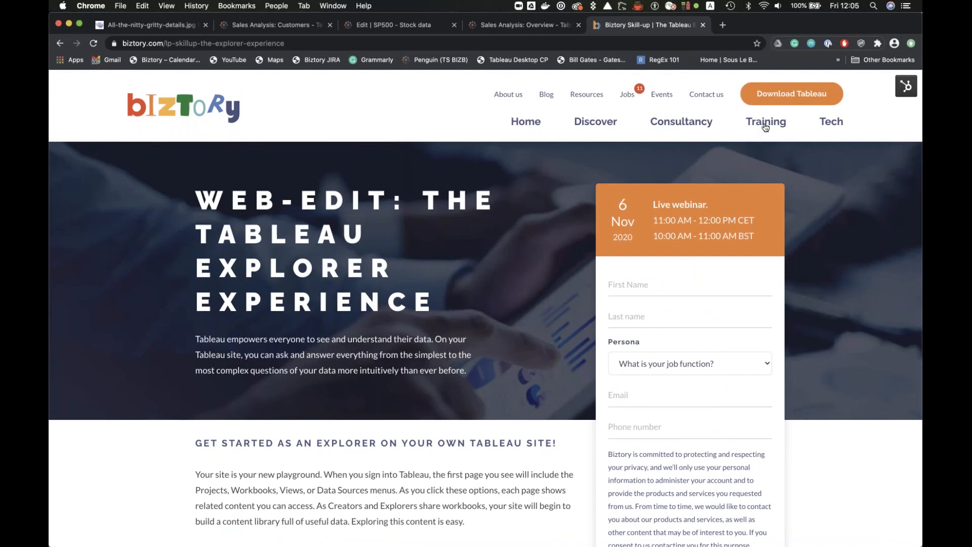
click(765, 123)
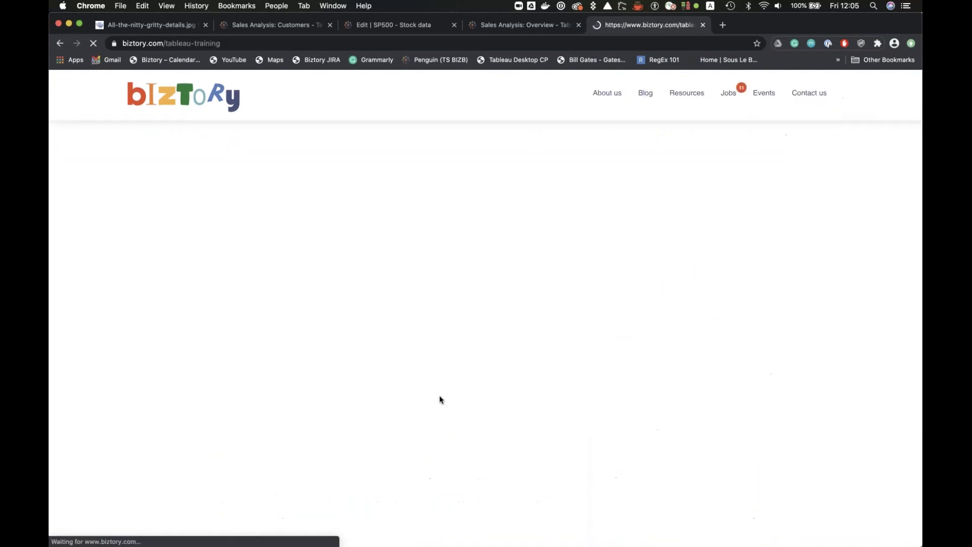
scroll(439, 400, down, 10)
scroll(485, 354, down, 6)
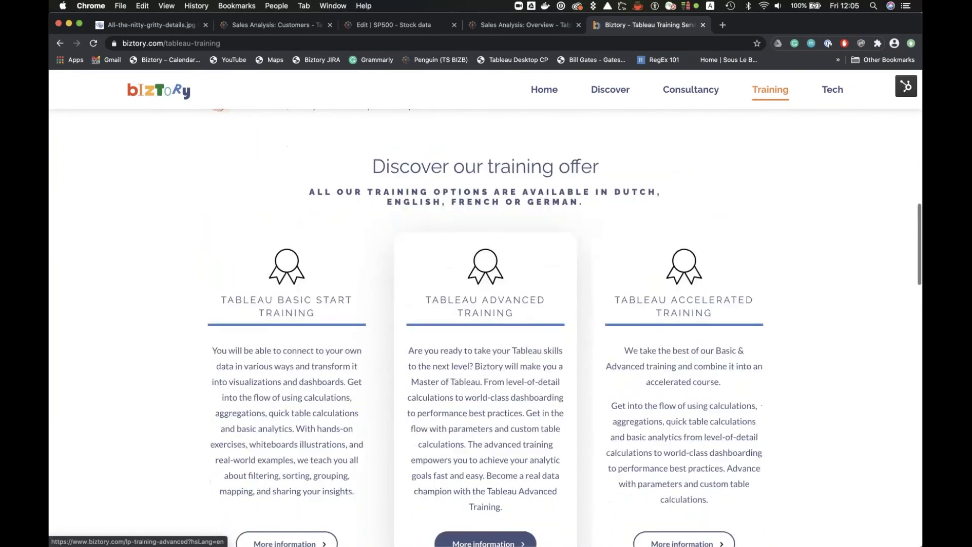
scroll(485, 329, down, 2)
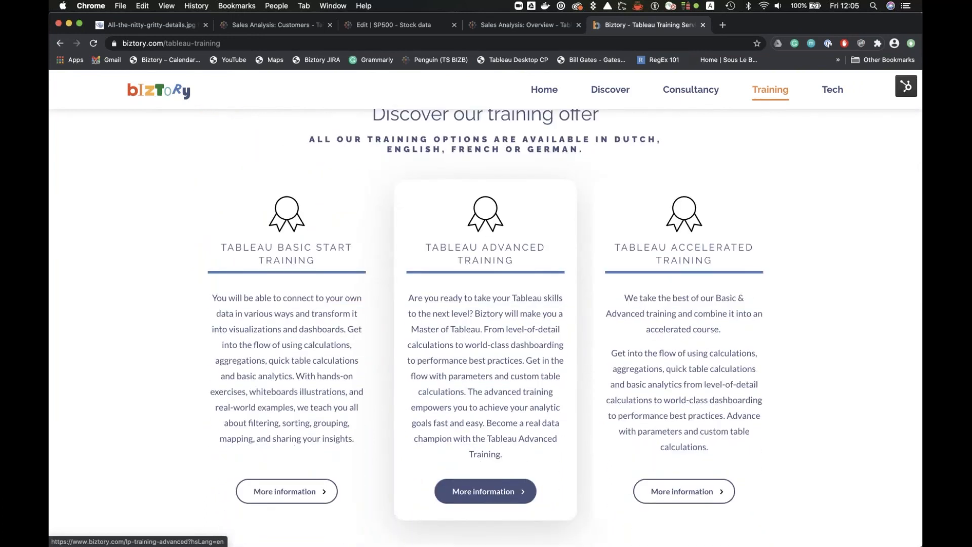
scroll(485, 491, up, 20)
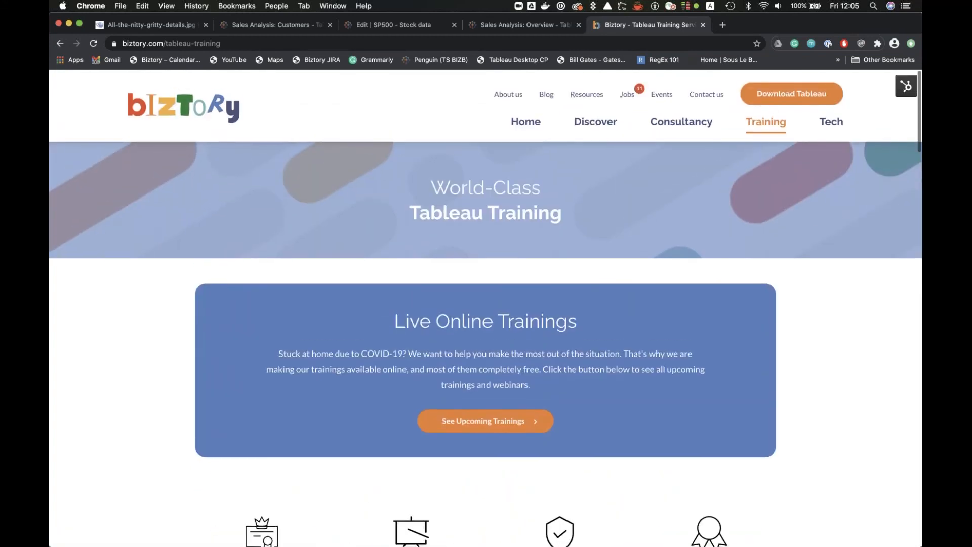